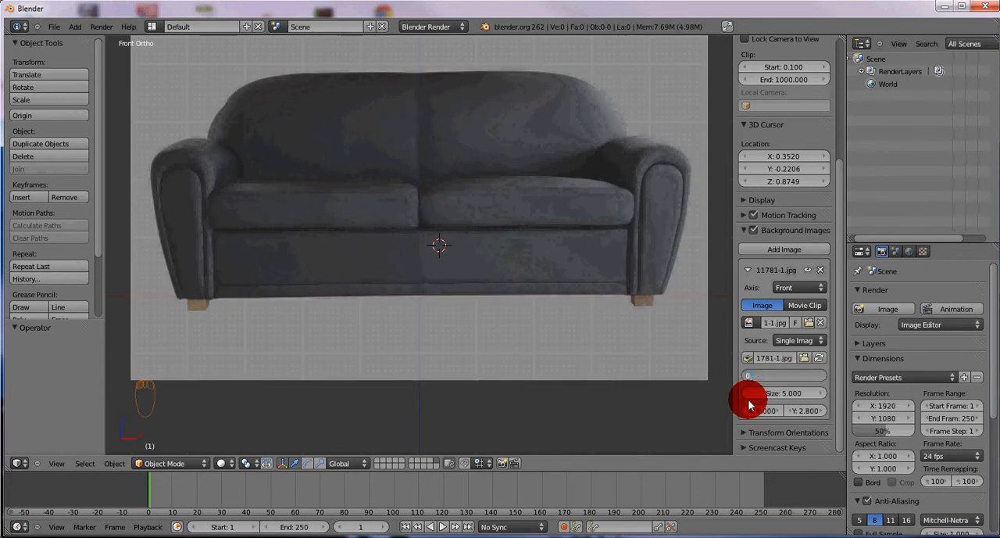
Set the sofa background image's opacity to 0.25 and centre the 3D cursor on the world origin
{"action": "key", "text": "Return"}
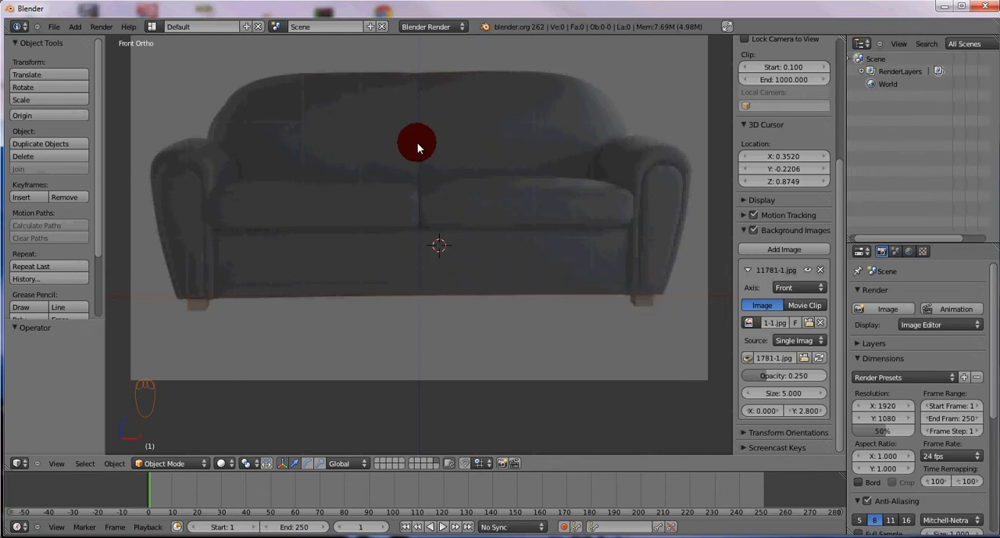
{"action": "left_click", "coordinate": [422, 297]}
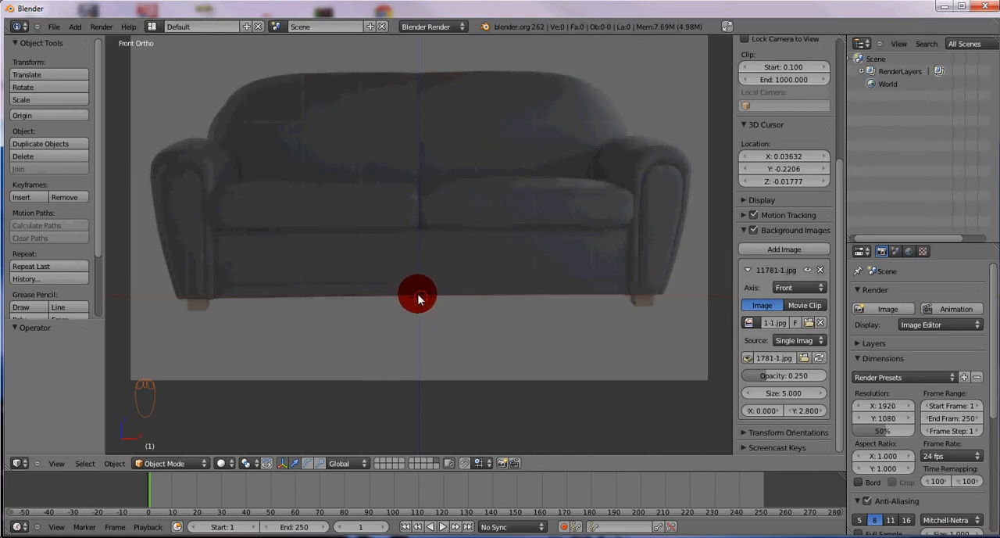
{"action": "key", "text": "shift+c"}
Try snapping the 3D cursor to the centre, and reset it to the origin after placing it below the sofa image
{"action": "left_click", "coordinate": [113, 464]}
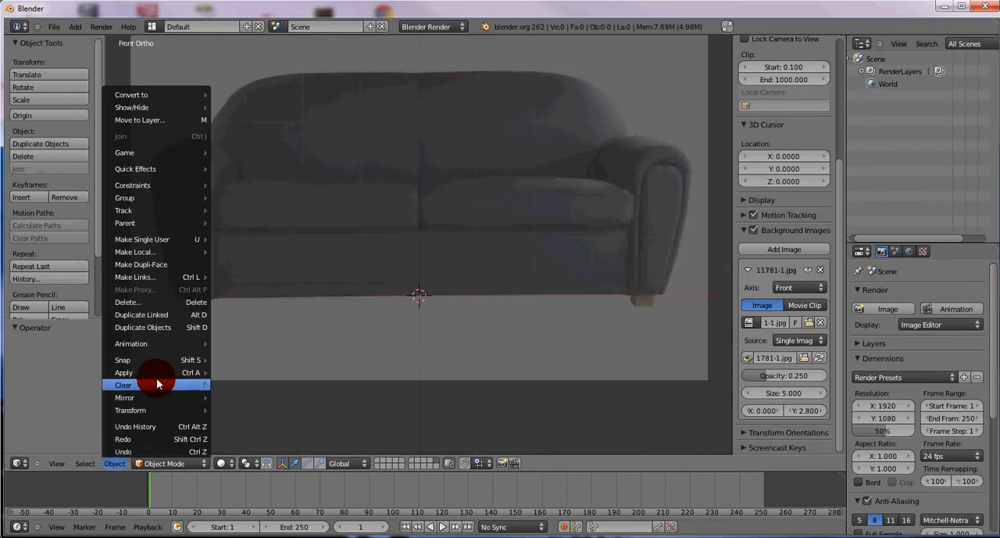
{"action": "mouse_move", "coordinate": [162, 362]}
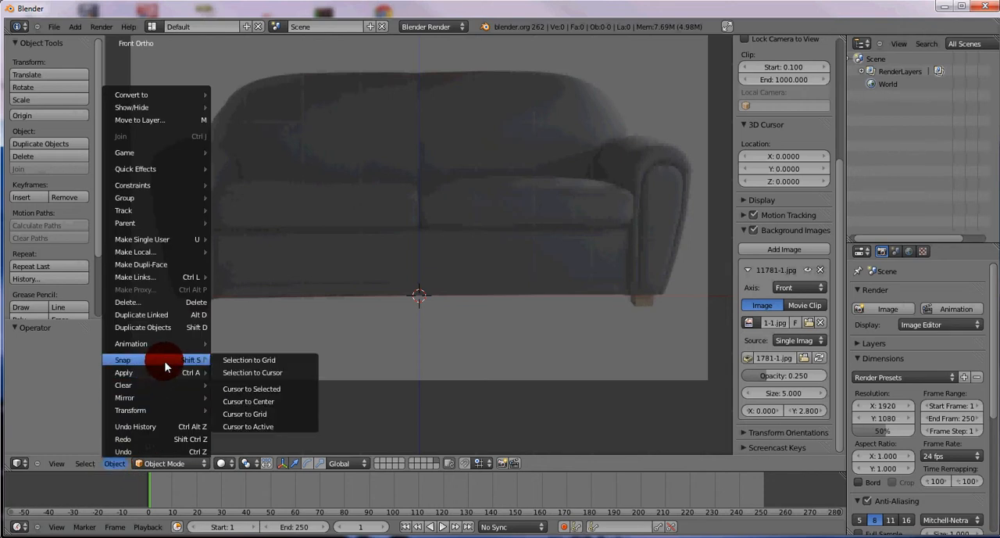
{"action": "left_click", "coordinate": [254, 401]}
{"action": "left_click", "coordinate": [511, 410]}
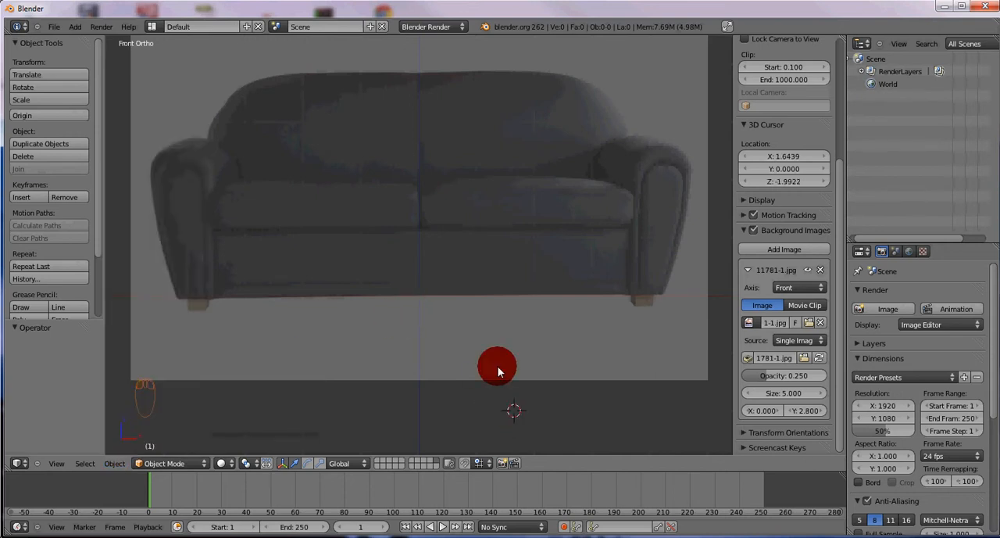
{"action": "key", "text": "shift+c"}
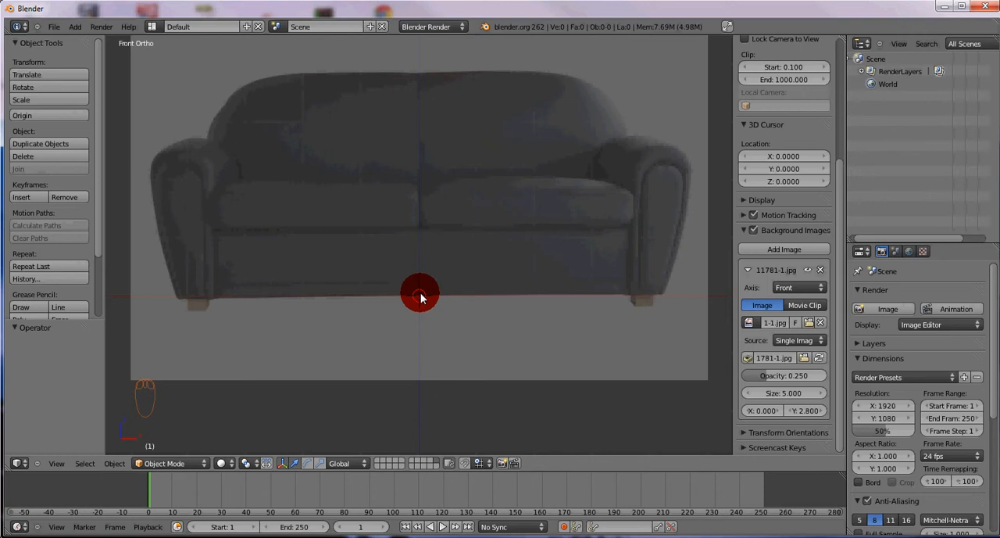
Add a mesh plane at the origin and rotate it 90° about the X axis to face the front view
{"action": "key", "text": "shift+a"}
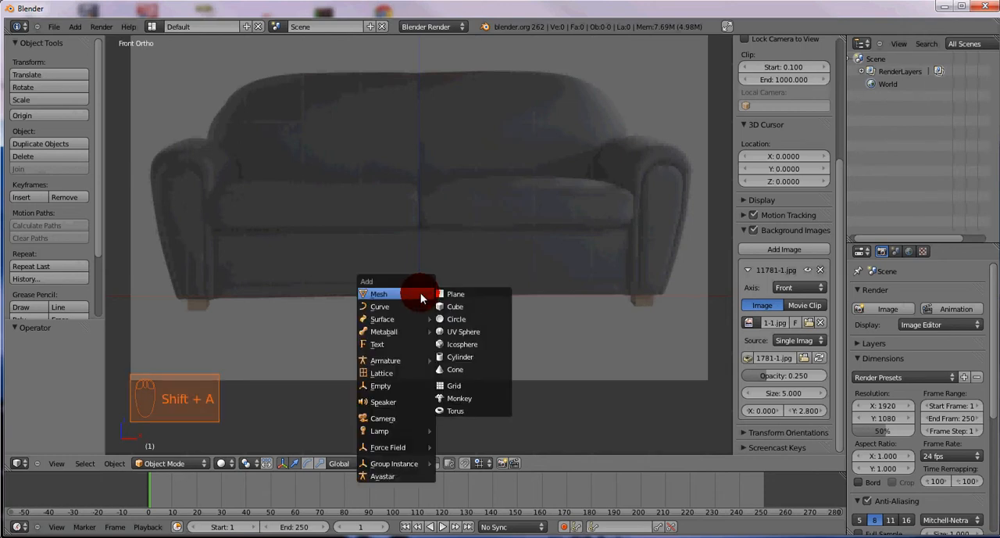
{"action": "left_click", "coordinate": [461, 291]}
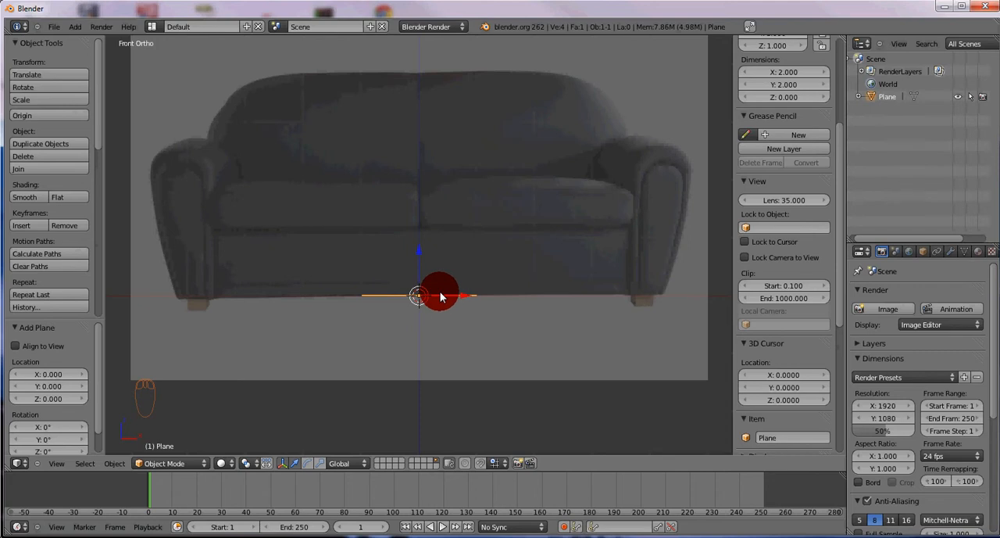
{"action": "key", "text": "r"}
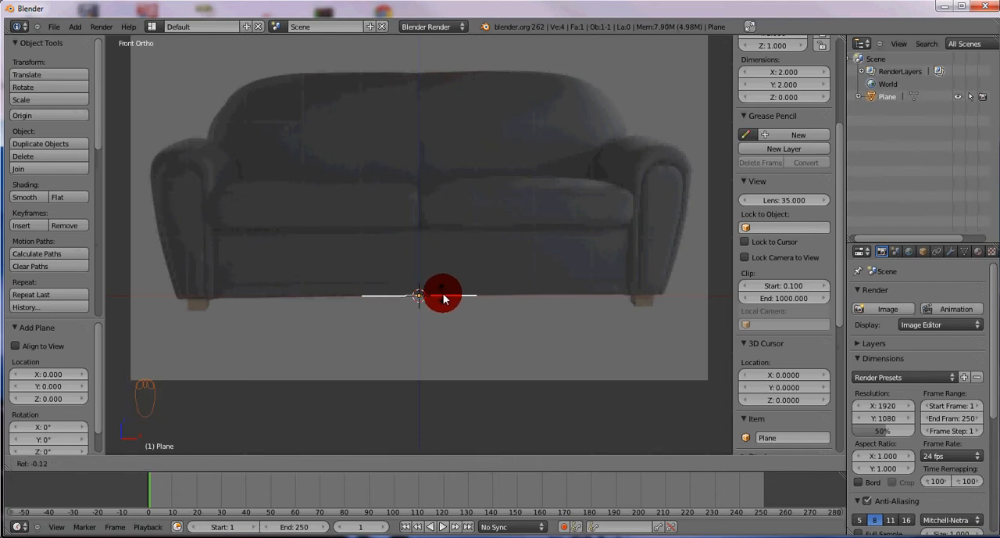
{"action": "key", "text": "x"}
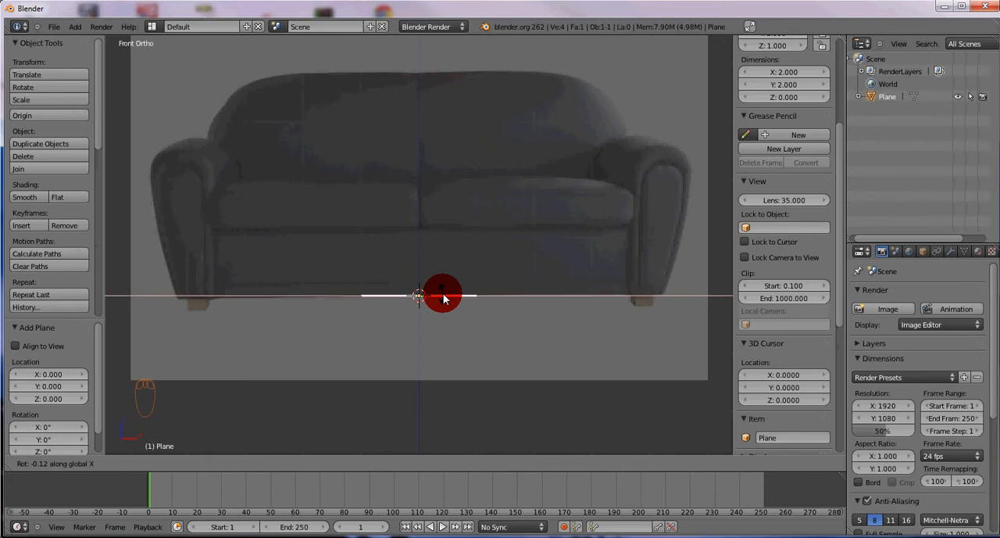
{"action": "type", "text": "90"}
{"action": "left_click", "coordinate": [442, 297]}
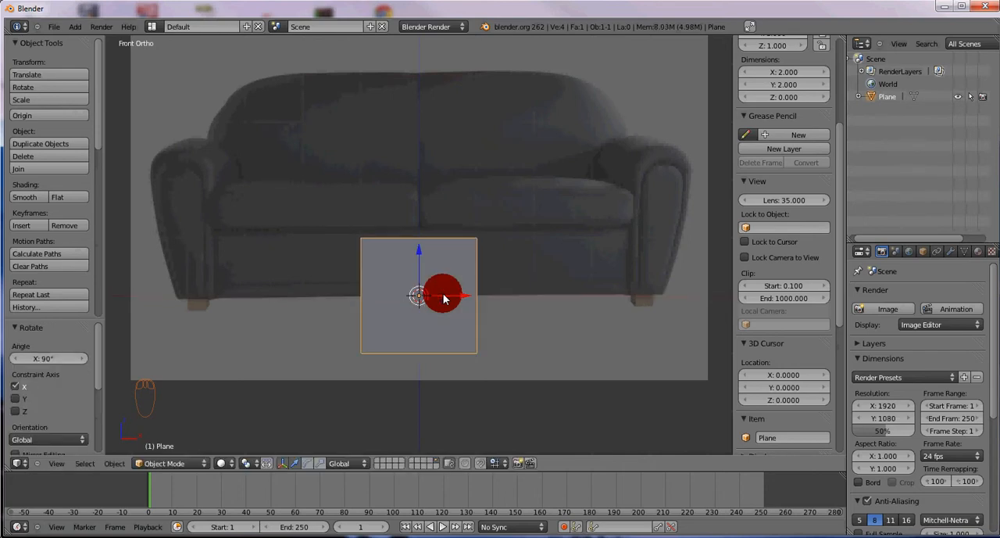
Scale the plane down to about 0.233 units wide and move it about 0.14 along X and 0.10 along Z
{"action": "key", "text": "s"}
{"action": "left_click", "coordinate": [529, 364]}
{"action": "key", "text": "s"}
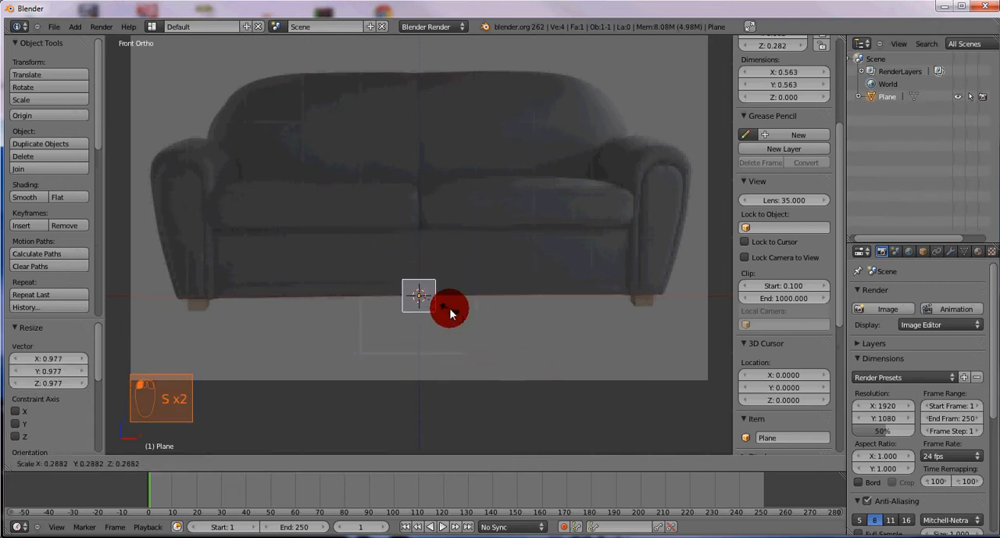
{"action": "left_click", "coordinate": [430, 304]}
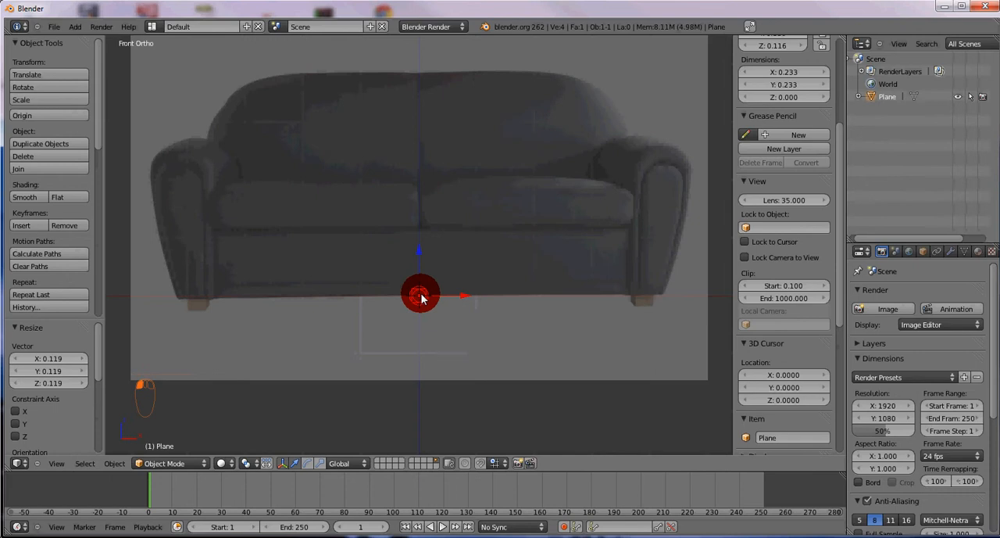
{"action": "key", "text": "g"}
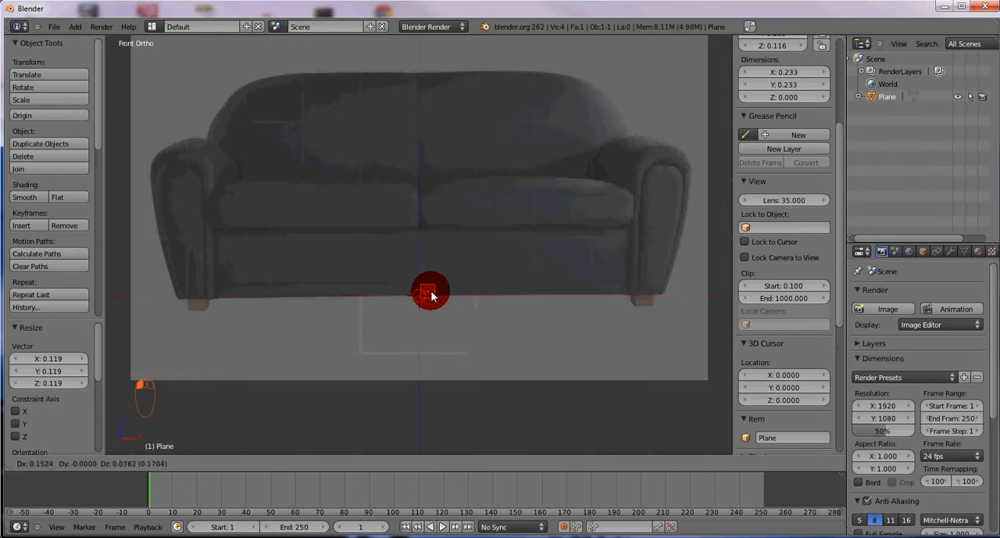
{"action": "left_click", "coordinate": [431, 293]}
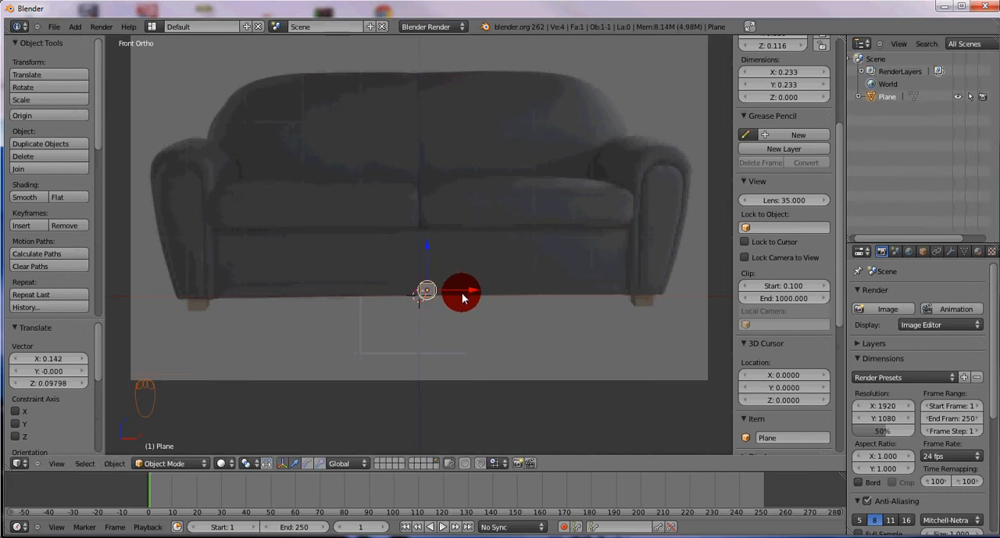
{"action": "key", "text": "Tab"}
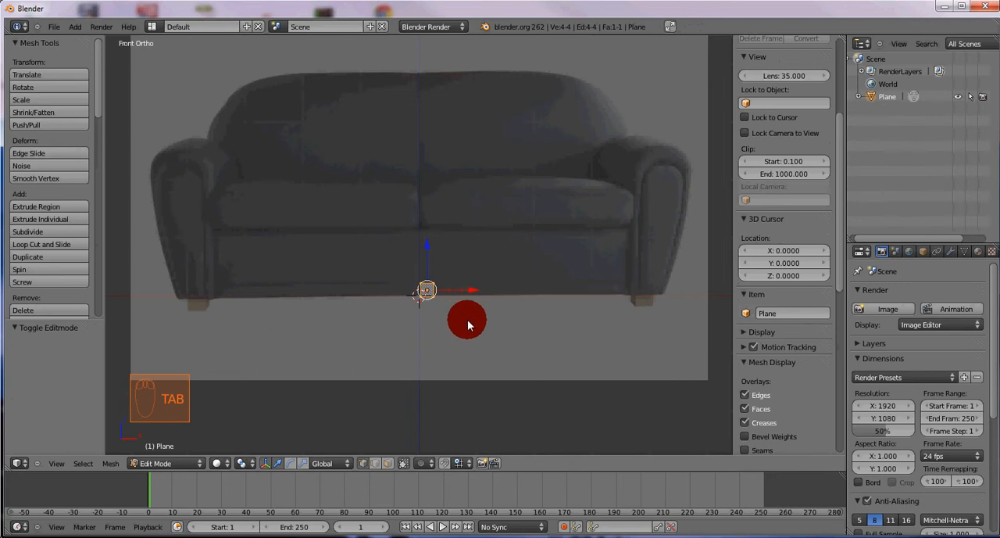
{"action": "key", "text": "Tab"}
{"action": "key", "text": "a"}
{"action": "key", "text": "a"}
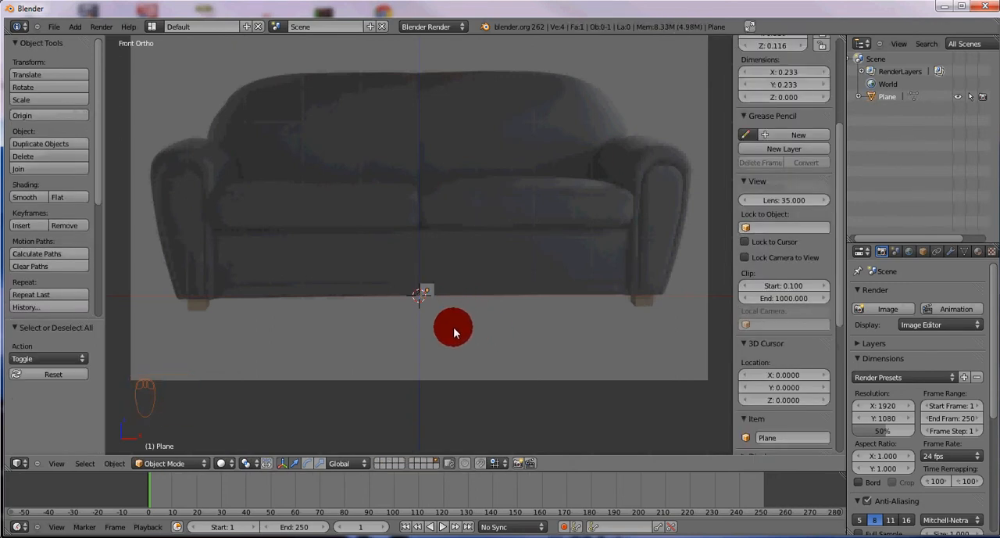
In Edit Mode, move the plane's right edge about 3.34 units along X to the inner side of the sofa's right armrest
{"action": "key", "text": "Tab"}
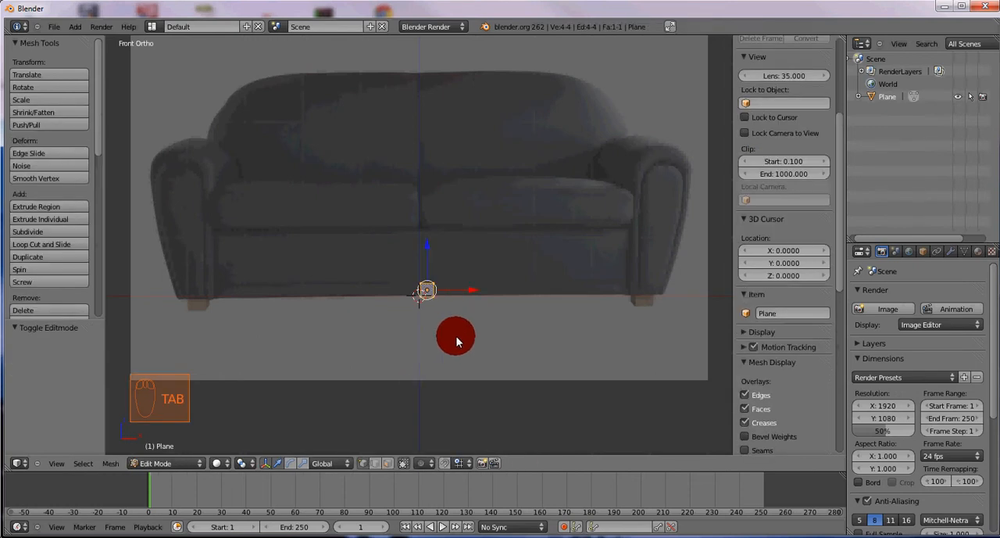
{"action": "key", "text": "a"}
{"action": "key", "text": "a"}
{"action": "key", "text": "b"}
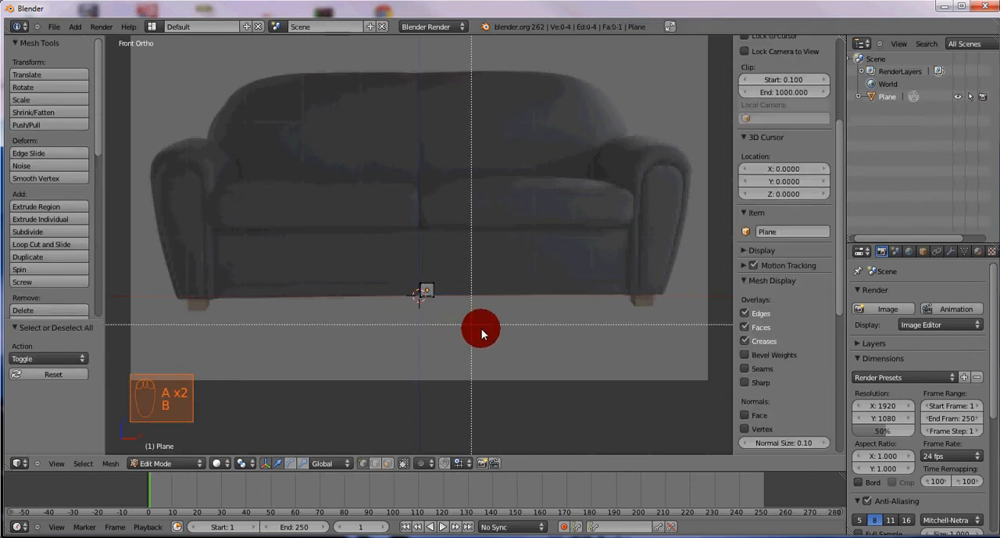
{"action": "left_click_drag", "start_coordinate": [477, 334], "coordinate": [426, 261]}
{"action": "key", "text": "e"}
{"action": "key", "text": "x"}
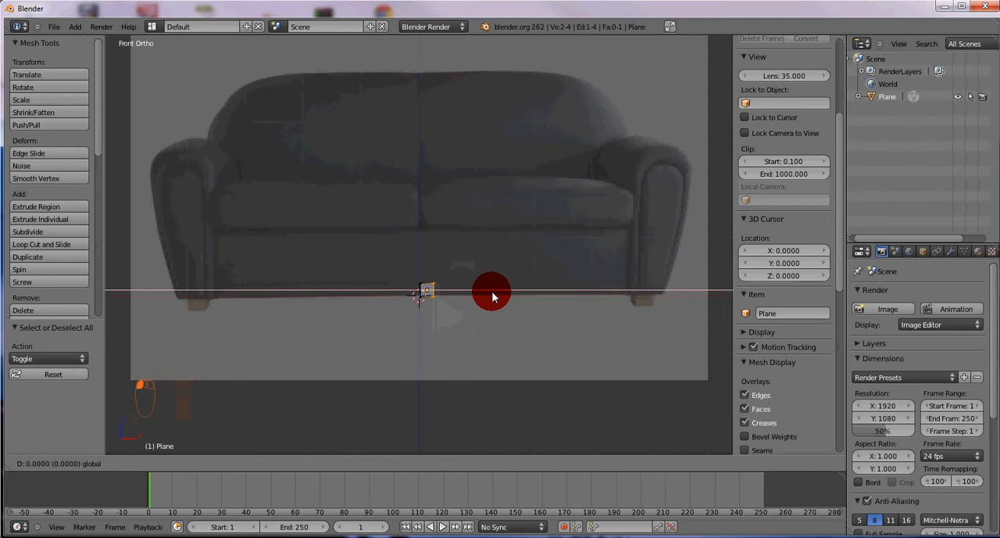
{"action": "left_click", "coordinate": [671, 286]}
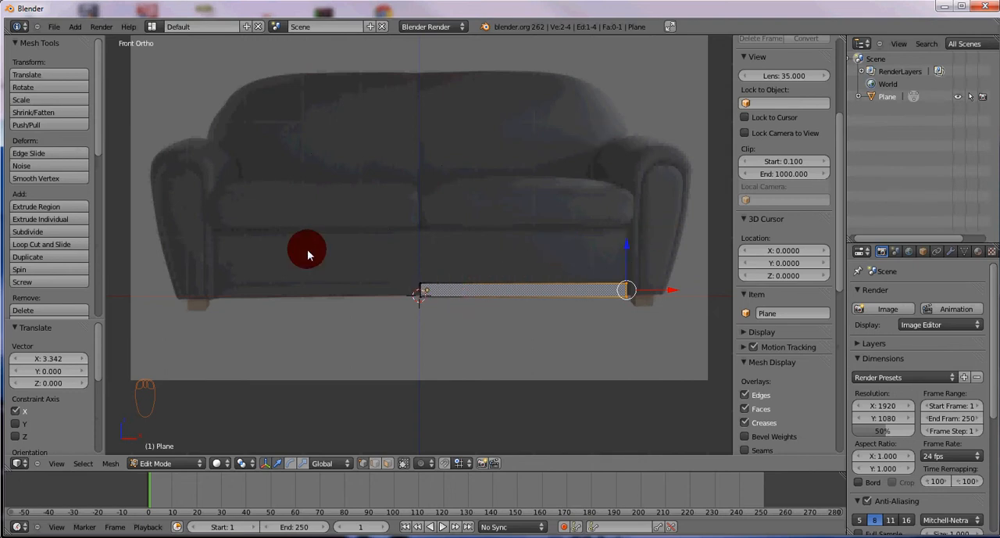
Lower the strip's top edge by about 0.011 and extrude it up about 0.94 units to the underside of the seat cushion
{"action": "key", "text": "a"}
{"action": "key", "text": "b"}
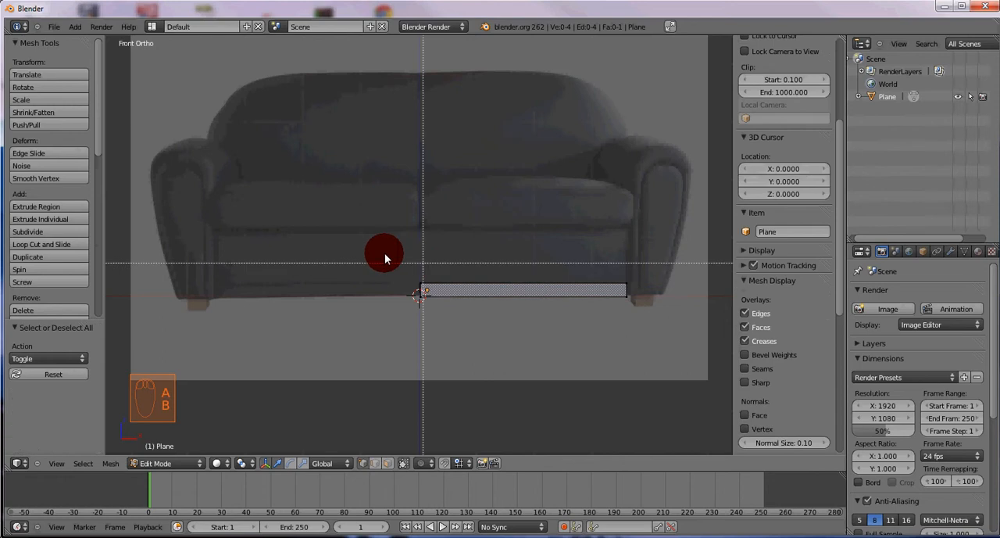
{"action": "left_click_drag", "start_coordinate": [383, 252], "coordinate": [655, 286]}
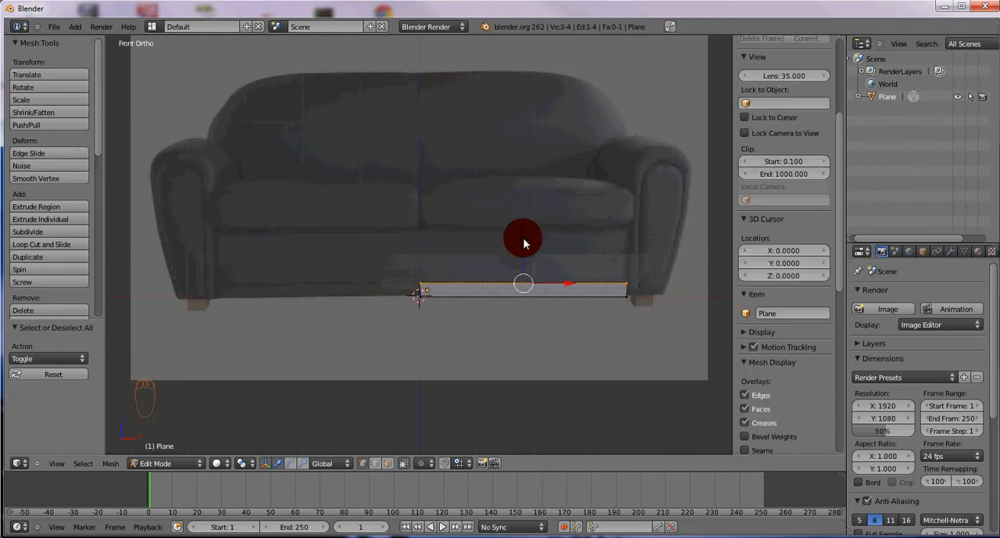
{"action": "mouse_move", "coordinate": [523, 239]}
{"action": "left_mouse_down"}
{"action": "mouse_move", "coordinate": [523, 213]}
{"action": "mouse_move", "coordinate": [528, 238]}
{"action": "left_mouse_up"}
{"action": "key", "text": "e"}
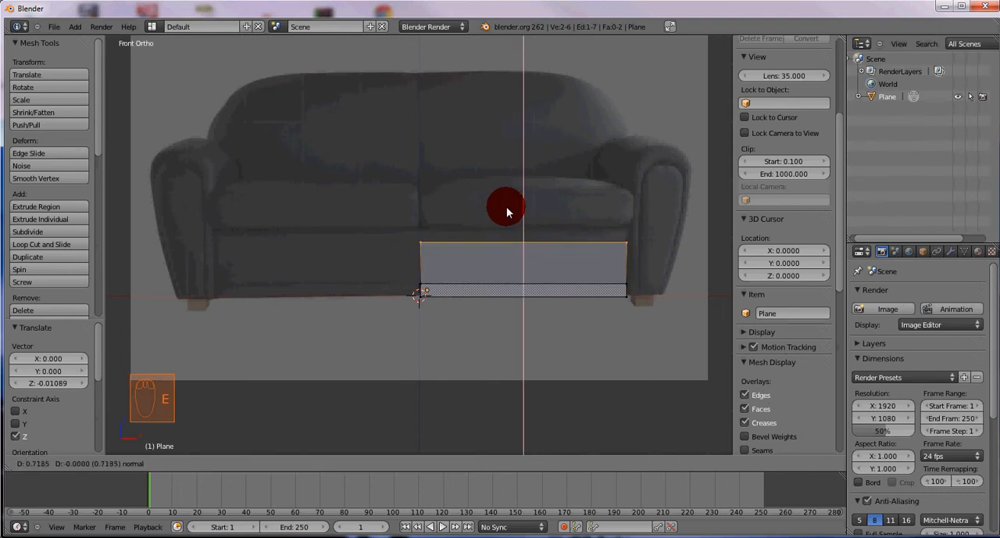
{"action": "left_click", "coordinate": [524, 199]}
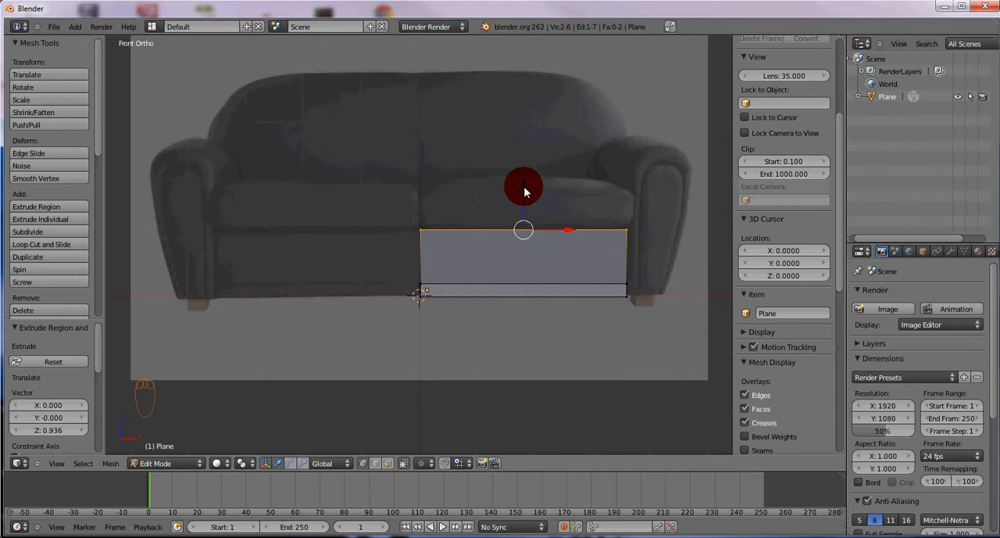
Extrude the top edge upward three more times, by about 0.70, 0.16 and 1.86 units, to reach the top of the sofa back
{"action": "key", "text": "e"}
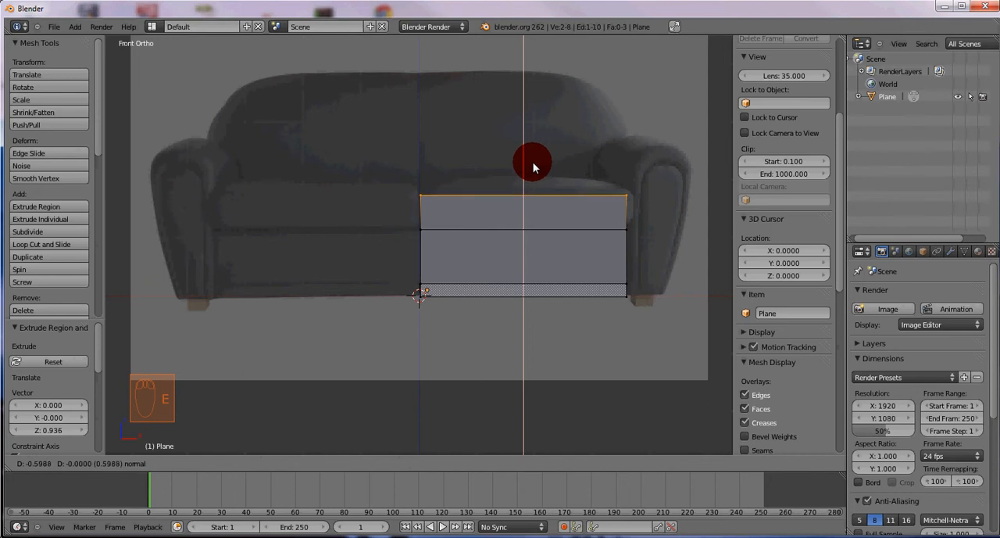
{"action": "left_click", "coordinate": [530, 159]}
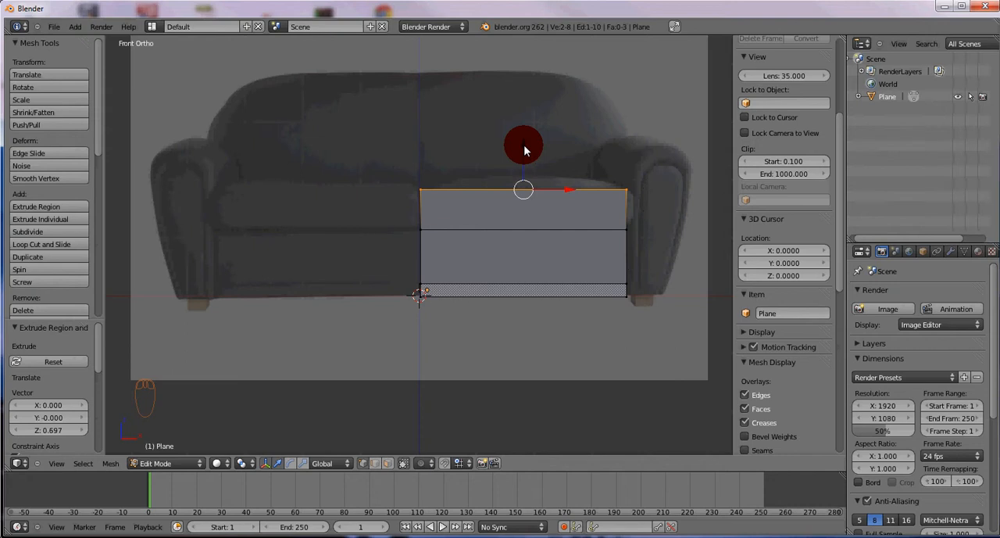
{"action": "key", "text": "e"}
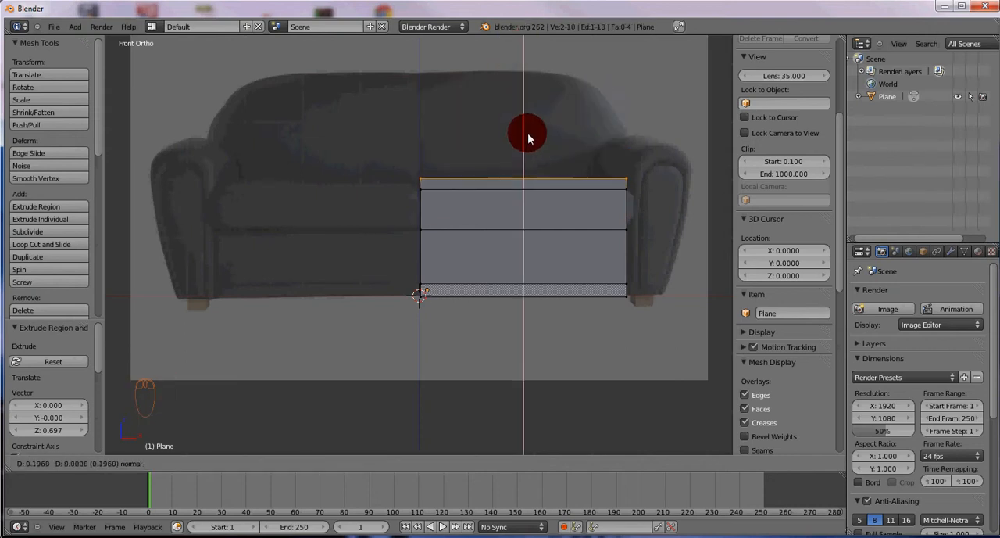
{"action": "left_click", "coordinate": [520, 158]}
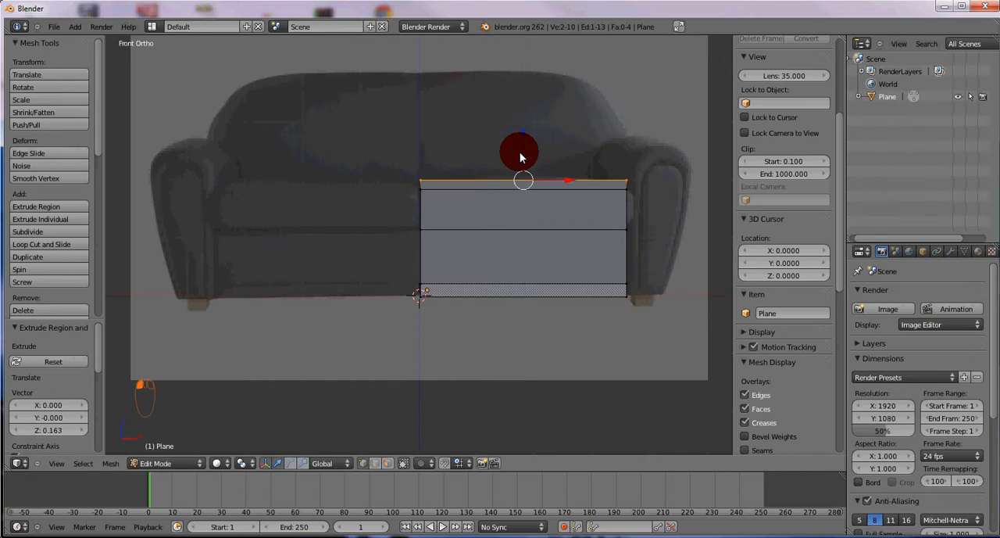
{"action": "key", "text": "e"}
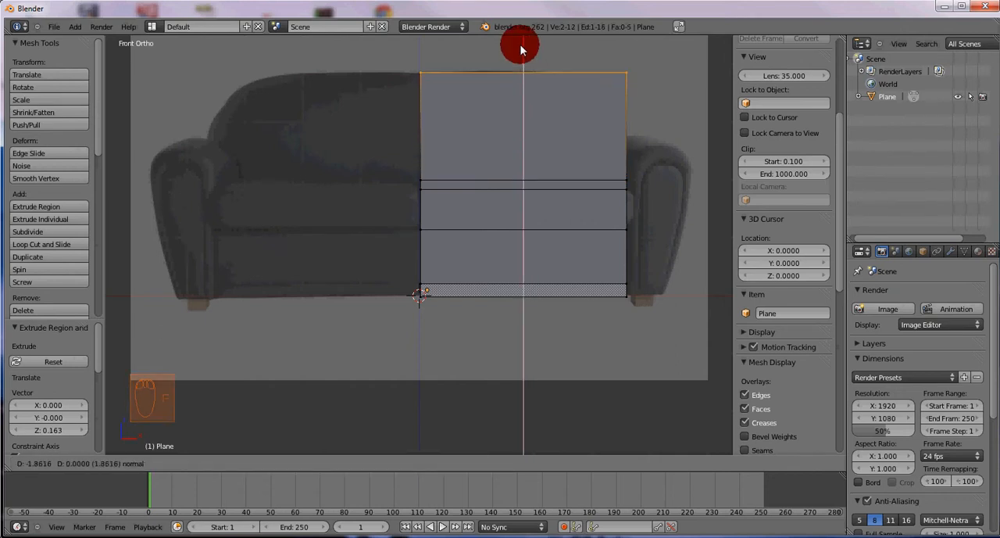
{"action": "left_click", "coordinate": [521, 49]}
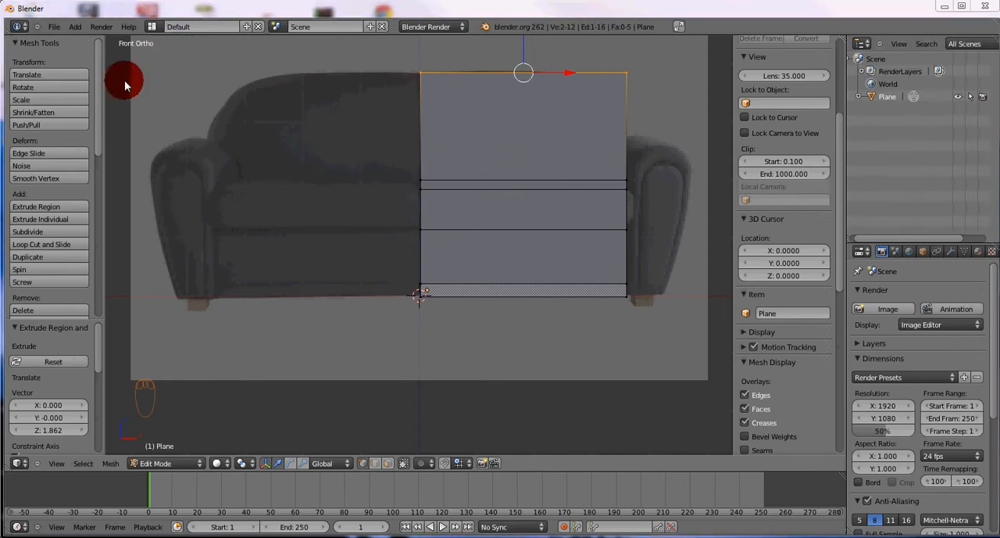
Save the file as canape.blend in the D:\travaux blender\meubles\canape-cuir folder
{"action": "left_click", "coordinate": [55, 30]}
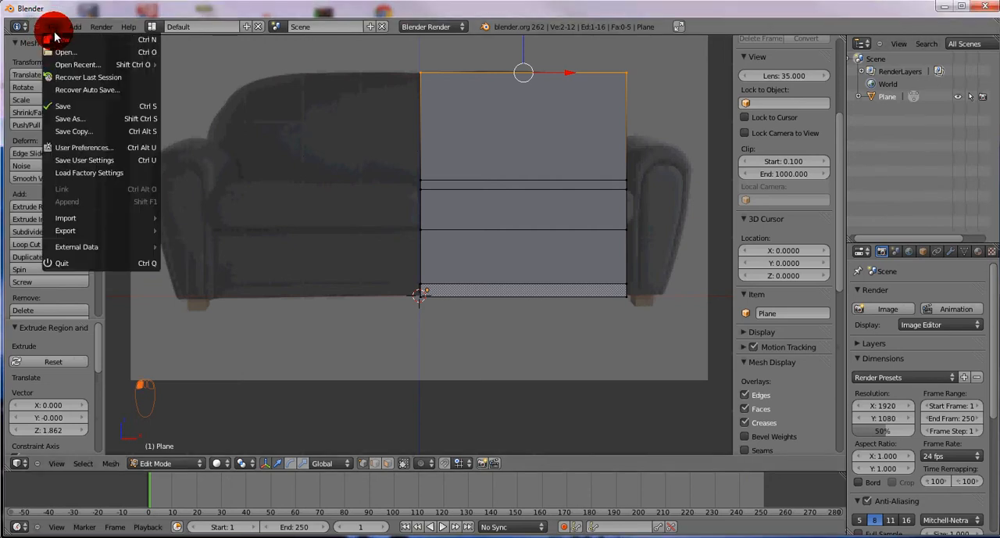
{"action": "left_click", "coordinate": [73, 118]}
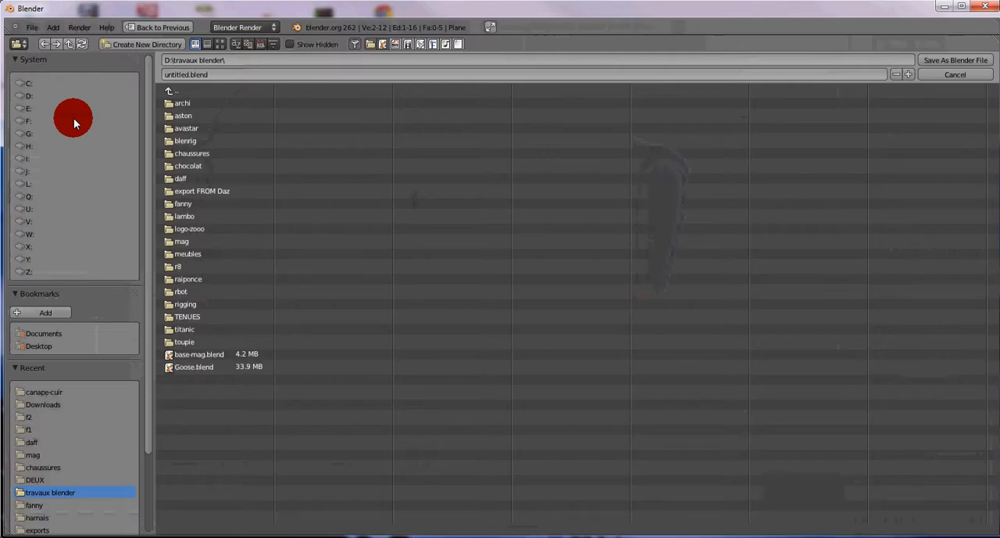
{"action": "left_click", "coordinate": [182, 254]}
{"action": "left_click", "coordinate": [195, 105]}
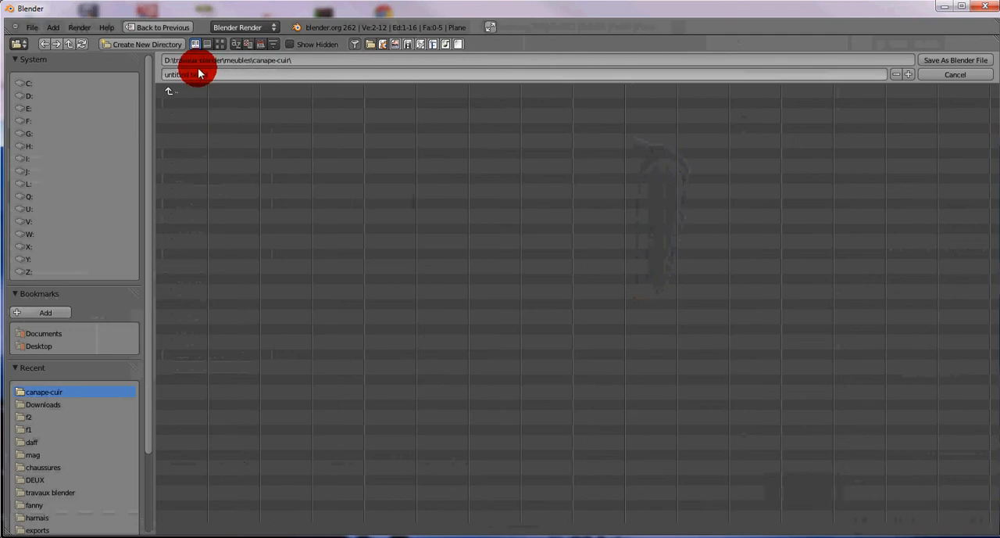
{"action": "left_click", "coordinate": [222, 74]}
{"action": "type", "text": "canape"}
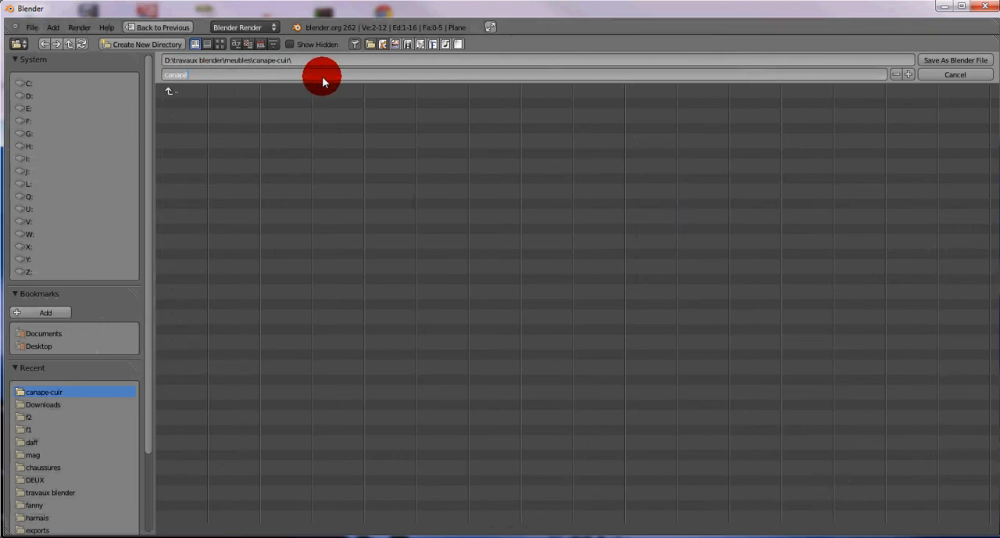
{"action": "key", "text": "BackSpace"}
{"action": "type", "text": "en"}
{"action": "type", "text": "d"}
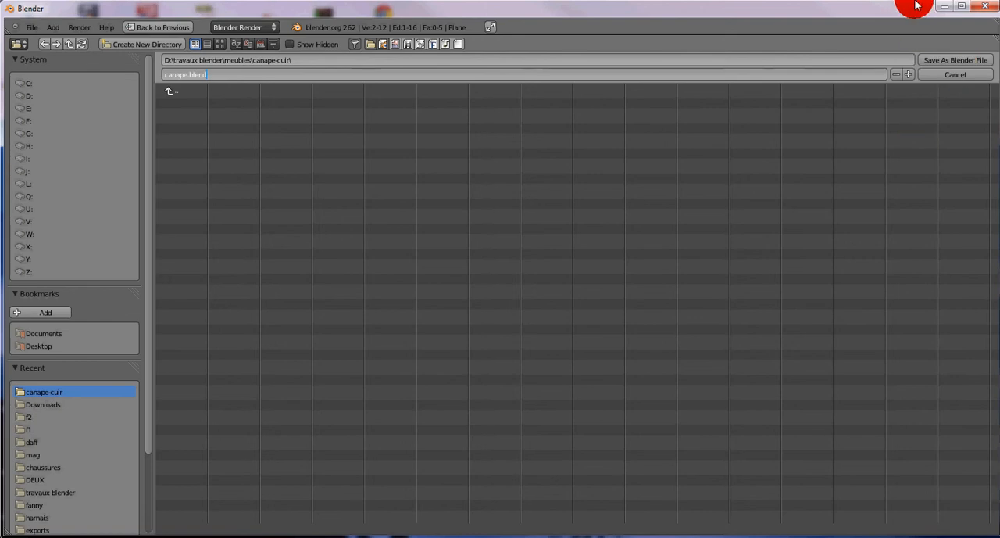
{"action": "left_click", "coordinate": [959, 59]}
{"action": "left_click", "coordinate": [959, 60]}
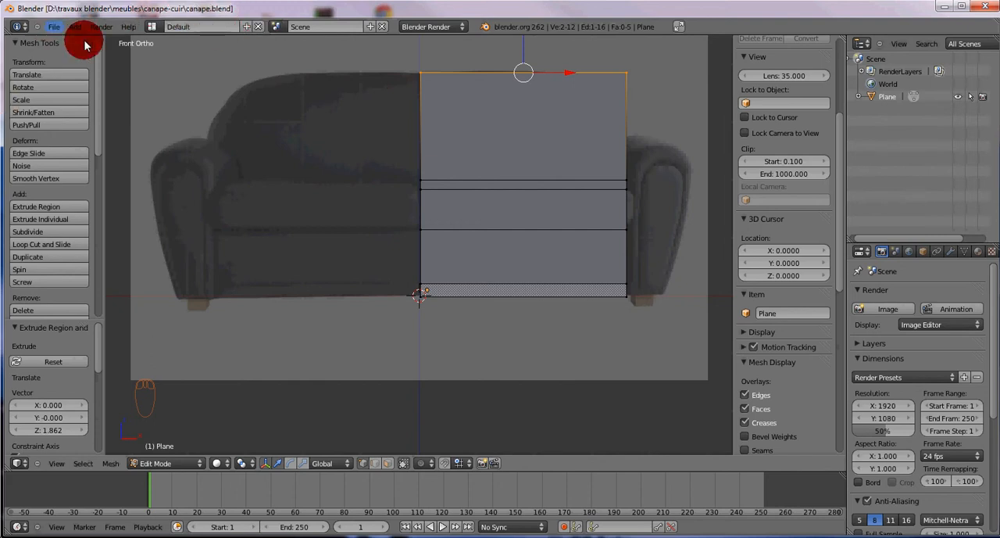
Save an incremented copy of the file as canape1.blend in the same folder
{"action": "left_click", "coordinate": [55, 28]}
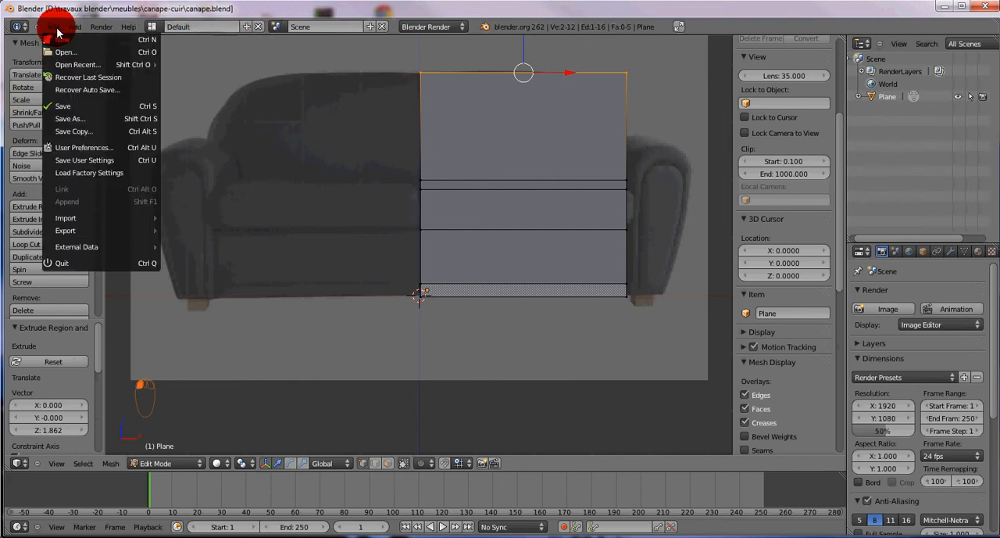
{"action": "left_click", "coordinate": [69, 118]}
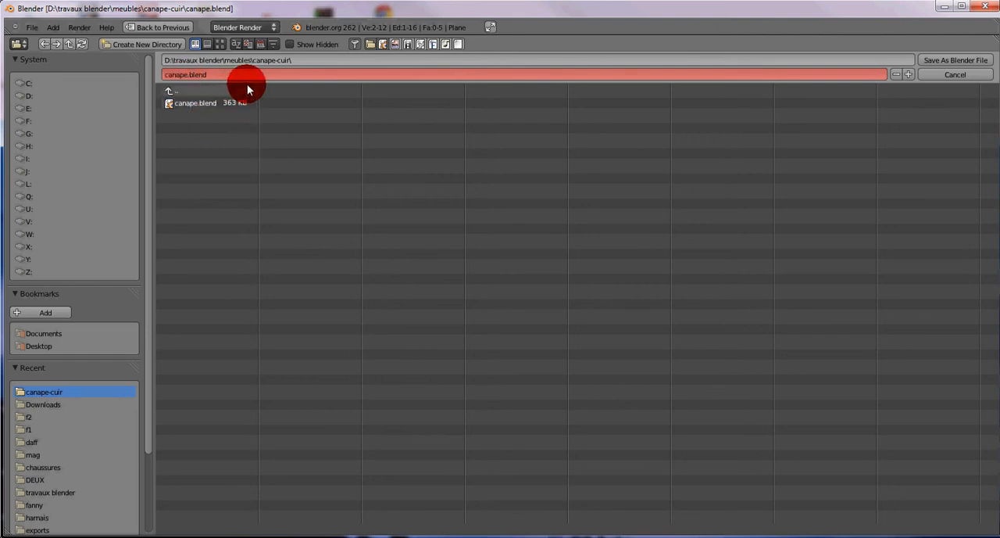
{"action": "key", "text": "KP_Add"}
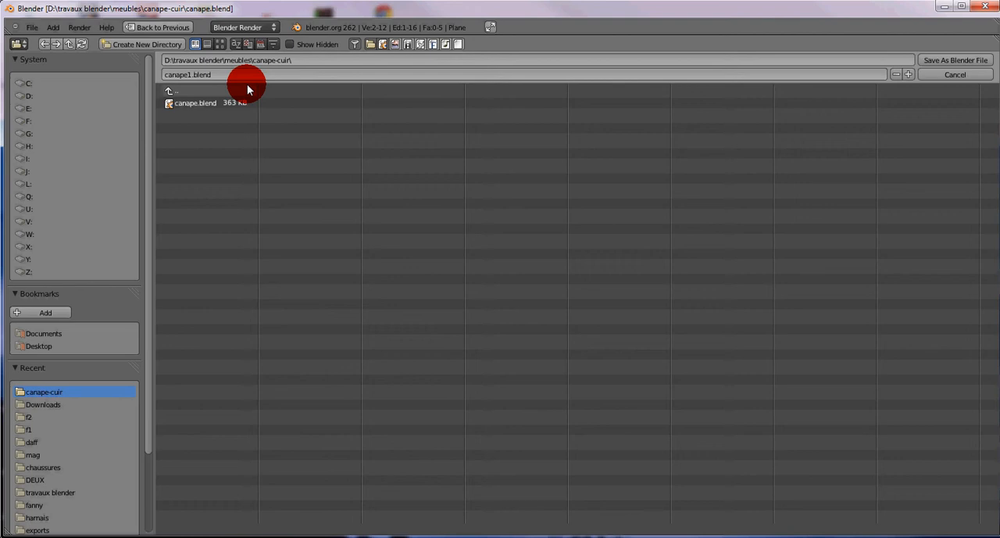
{"action": "left_click", "coordinate": [193, 74]}
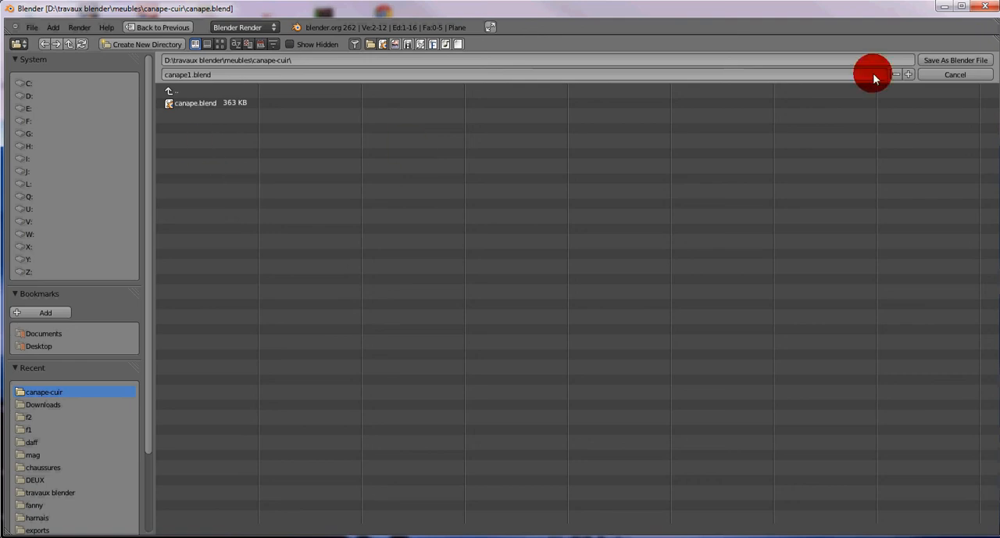
{"action": "left_click", "coordinate": [953, 61]}
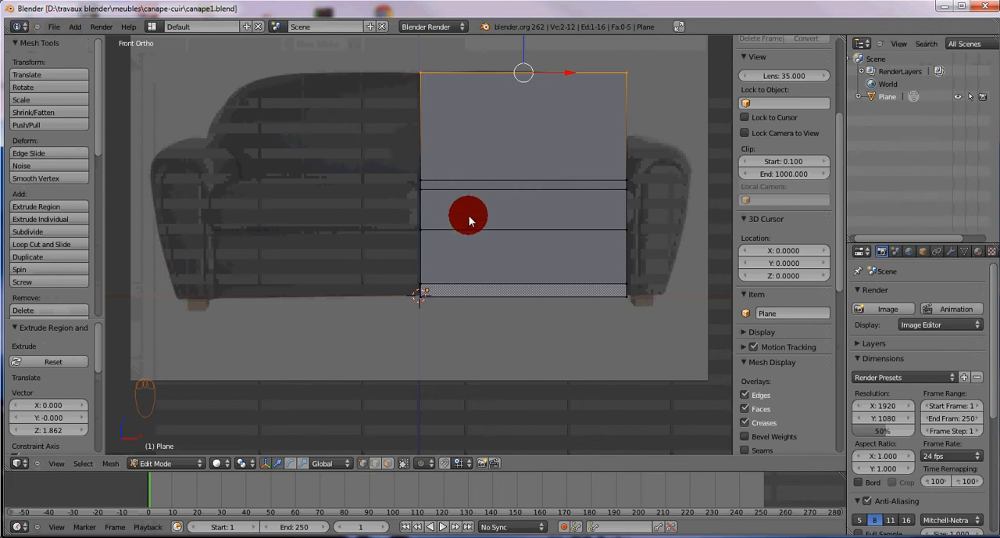
In face selection mode, extrude the seat cushion face forward about 0.52 units along the negative Y axis
{"action": "middle_click_drag", "start_coordinate": [466, 217], "coordinate": [413, 243]}
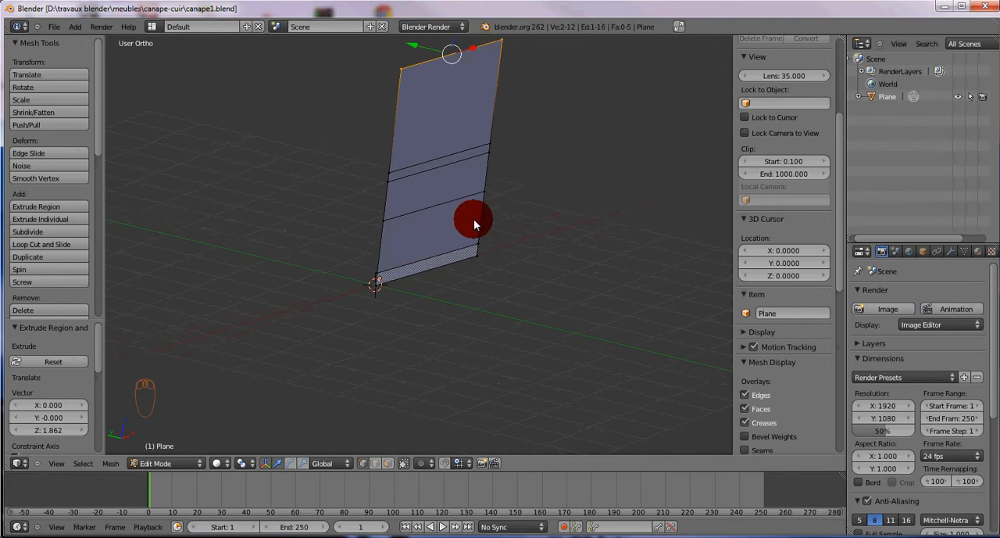
{"action": "key", "text": "KP_3"}
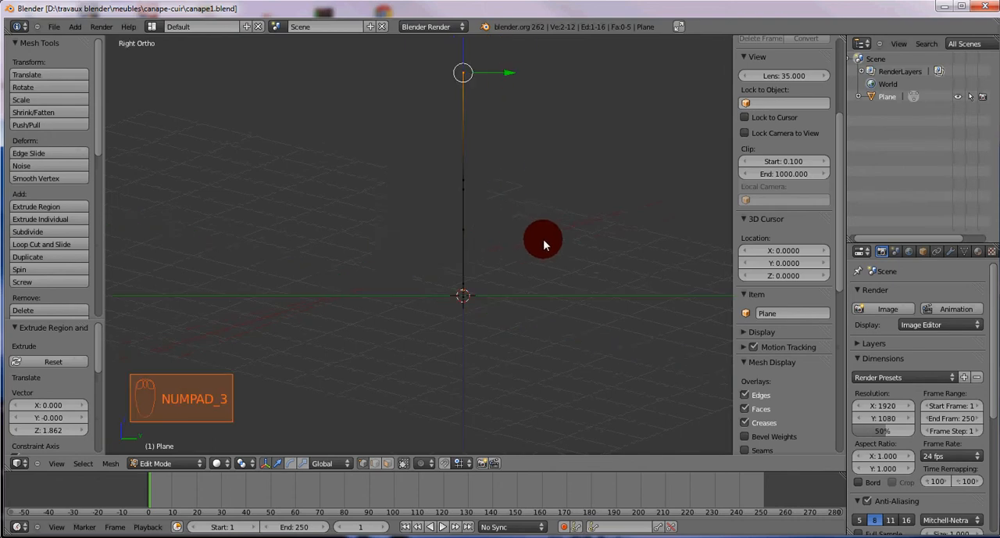
{"action": "key", "text": "KP_1"}
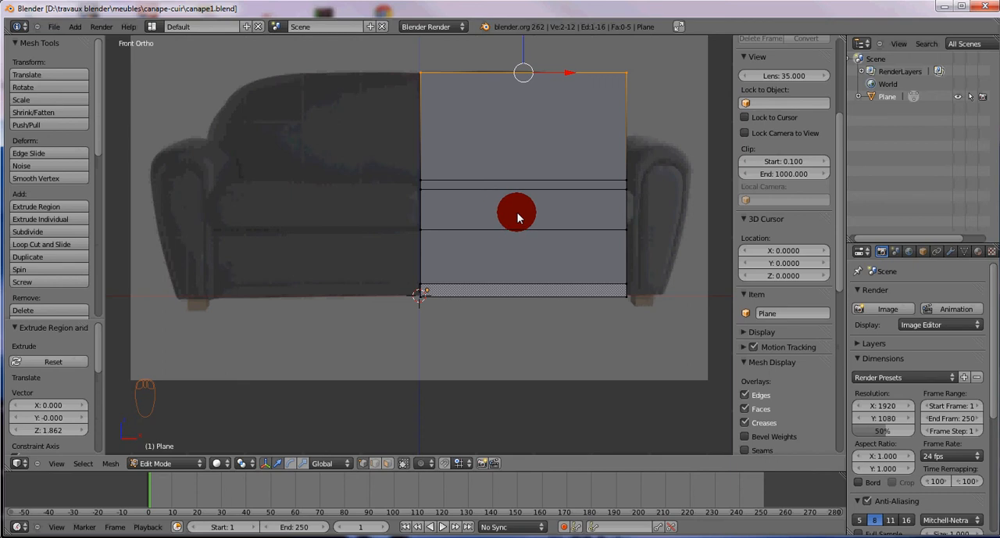
{"action": "key", "text": "ctrl+Tab"}
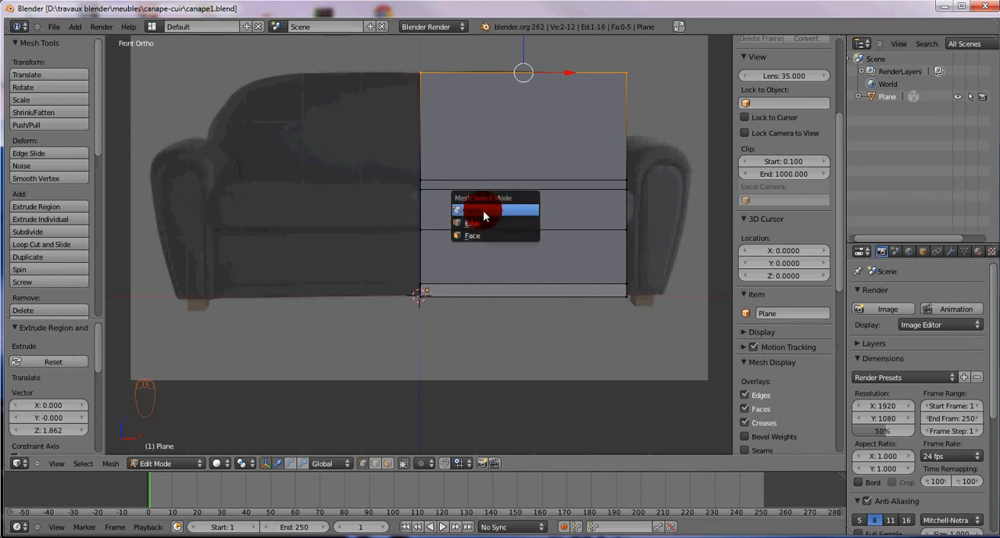
{"action": "left_click", "coordinate": [477, 236]}
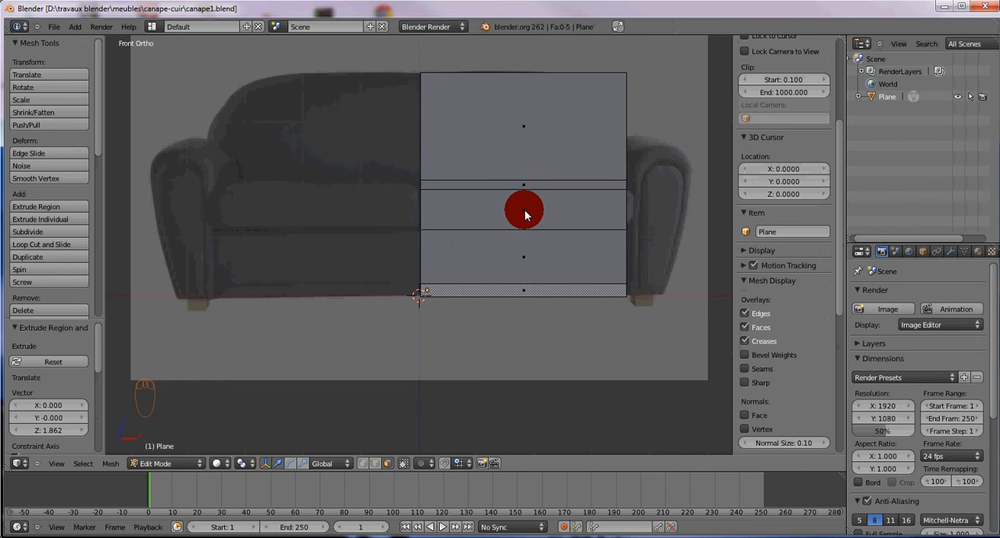
{"action": "right_click", "coordinate": [525, 212]}
{"action": "middle_click_drag", "start_coordinate": [324, 202], "coordinate": [486, 185]}
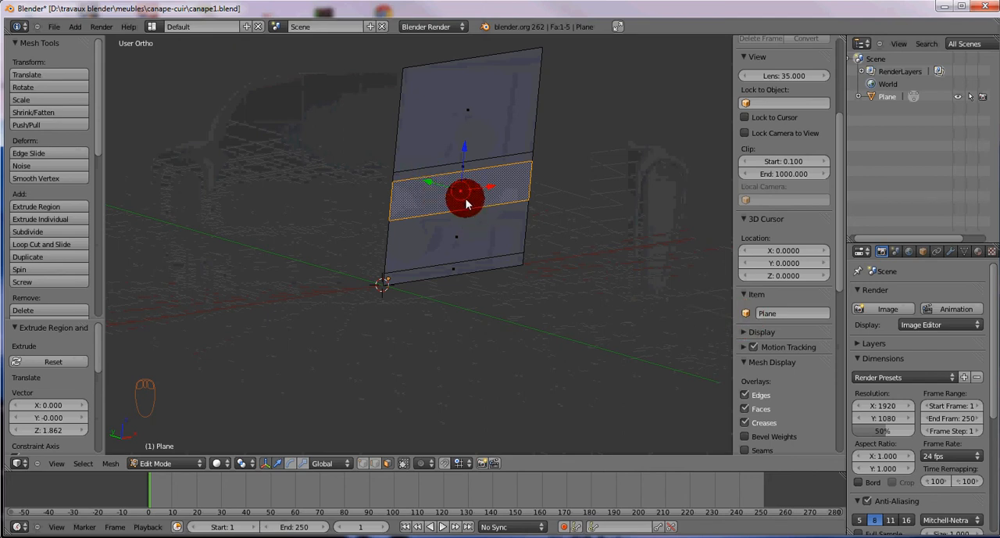
{"action": "key", "text": "e"}
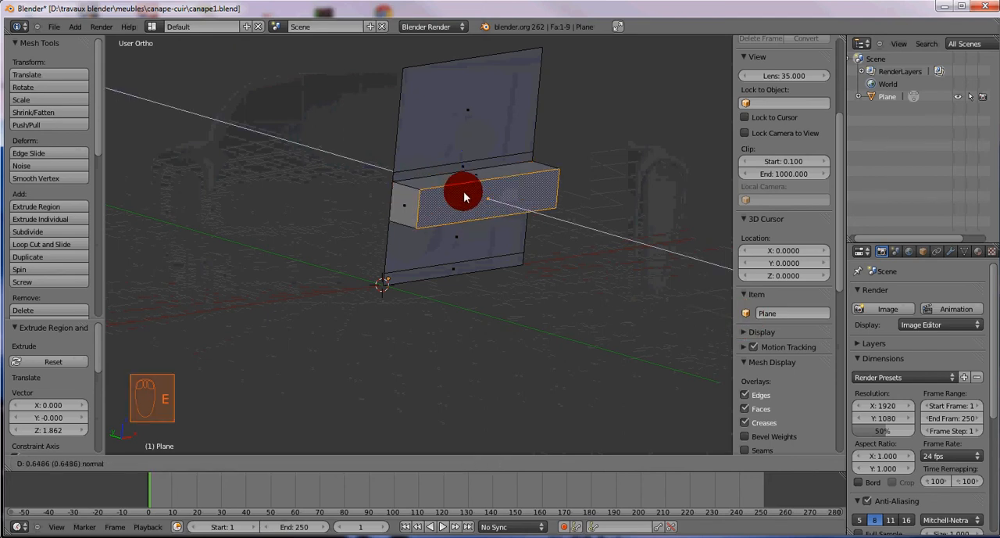
{"action": "key", "text": "y"}
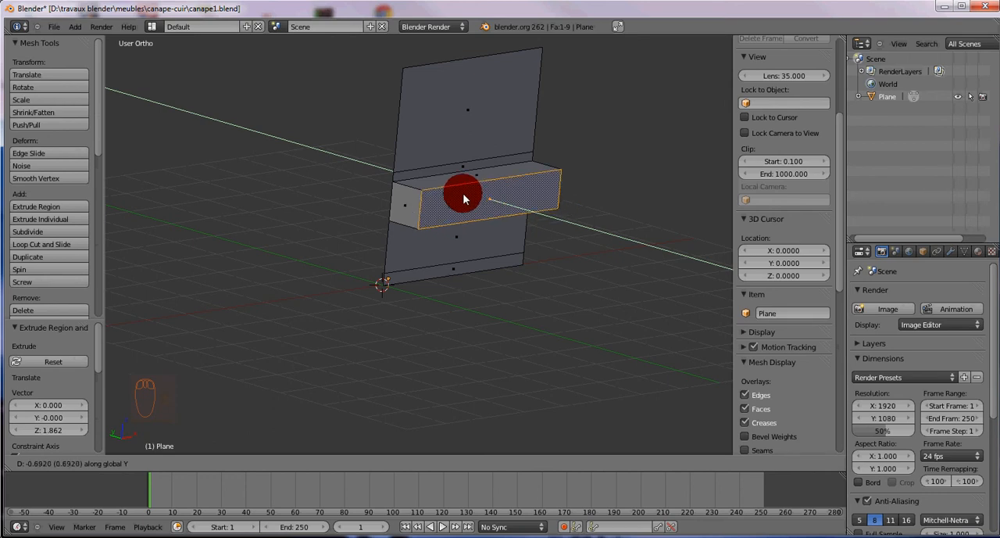
{"action": "left_click", "coordinate": [458, 192]}
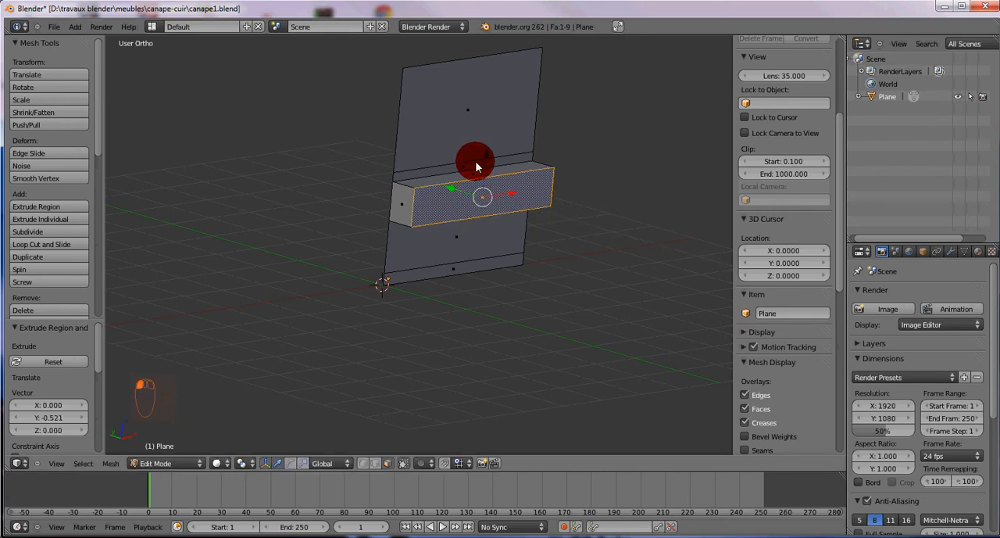
Switch to edge selection and select the horizontal edge where the sofa back meets the narrow strip above the cushion
{"action": "key", "text": "KP_3"}
{"action": "key", "text": "KP_1"}
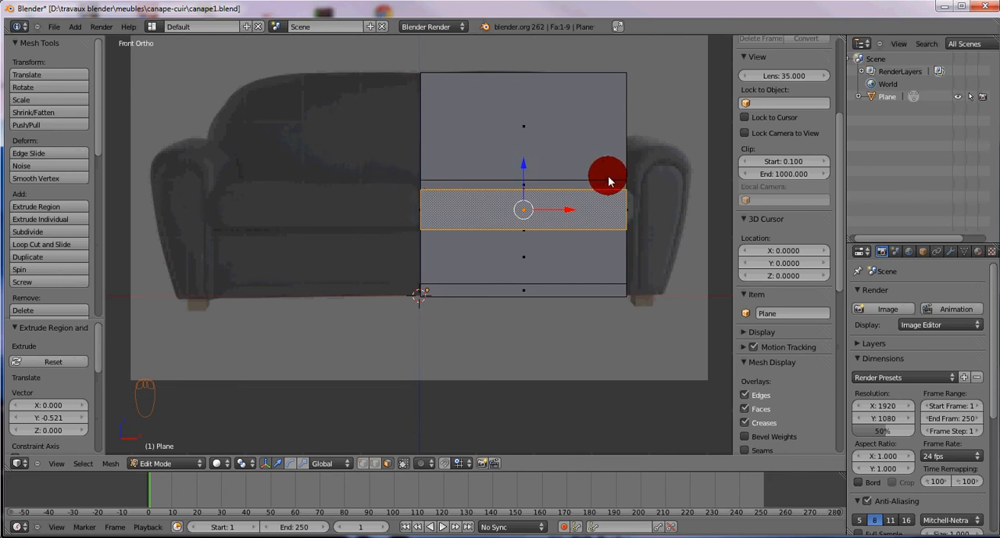
{"action": "key", "text": "ctrl+Tab"}
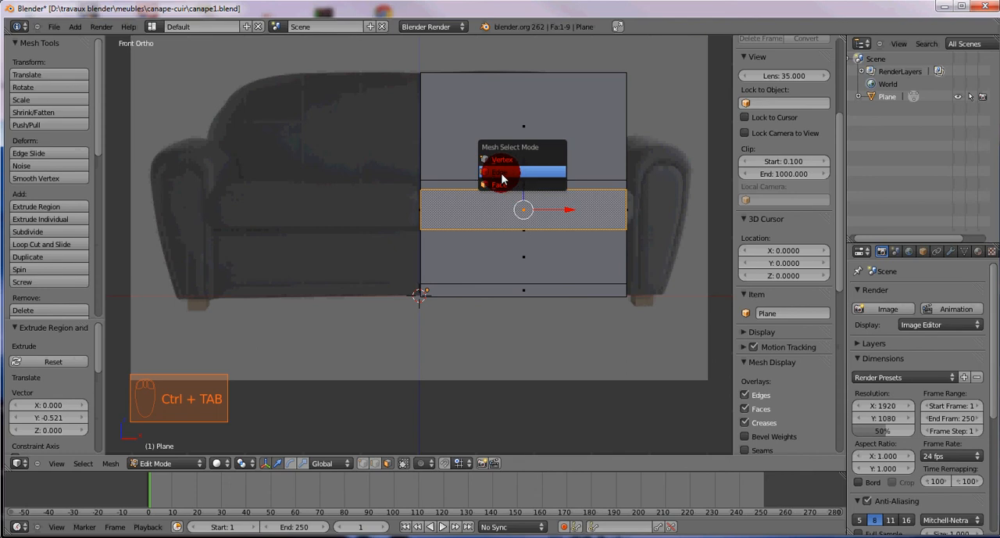
{"action": "left_click", "coordinate": [502, 173]}
{"action": "left_click", "coordinate": [496, 178]}
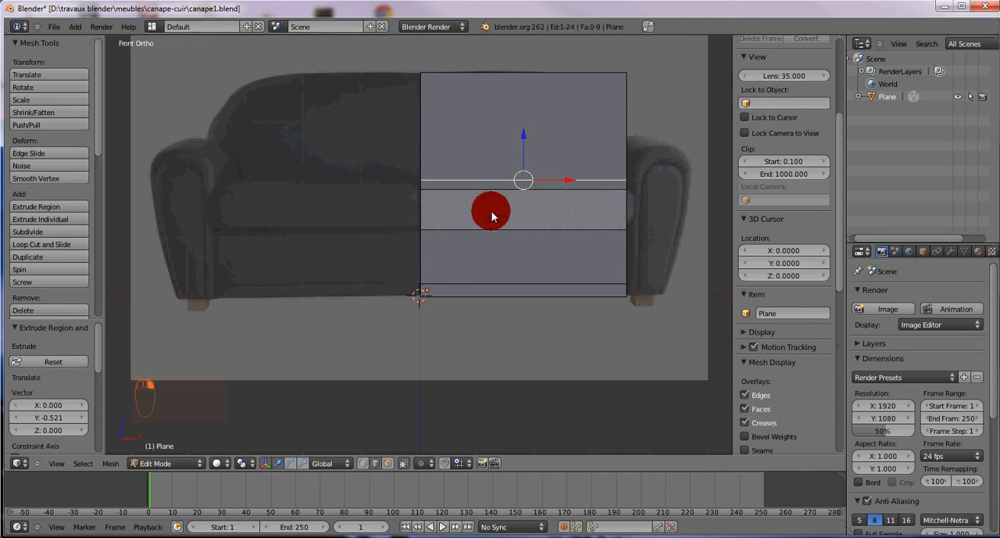
Try moving only the backrest's lower edge about 1.53 units back along Y, and undo the move
{"action": "middle_click_drag", "start_coordinate": [480, 212], "coordinate": [404, 143]}
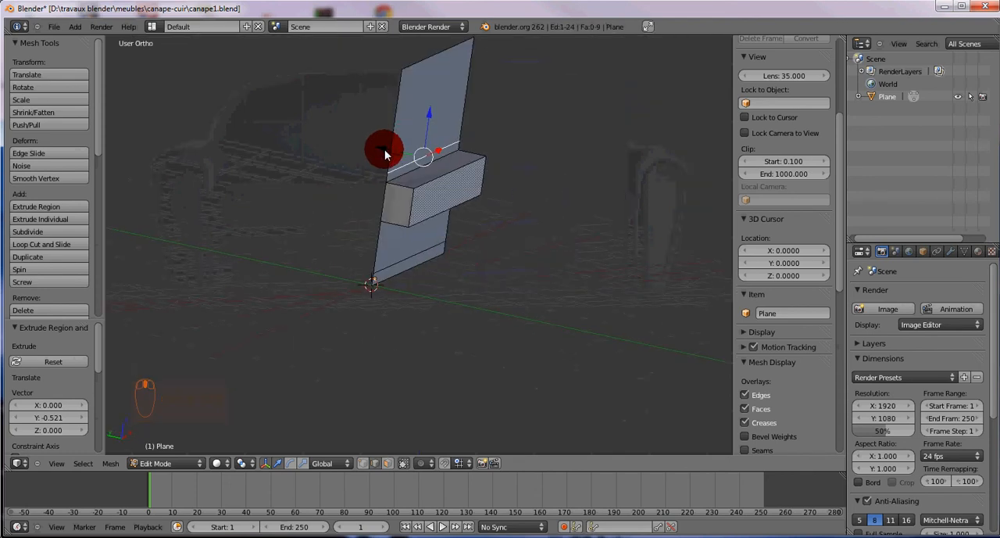
{"action": "key", "text": "e"}
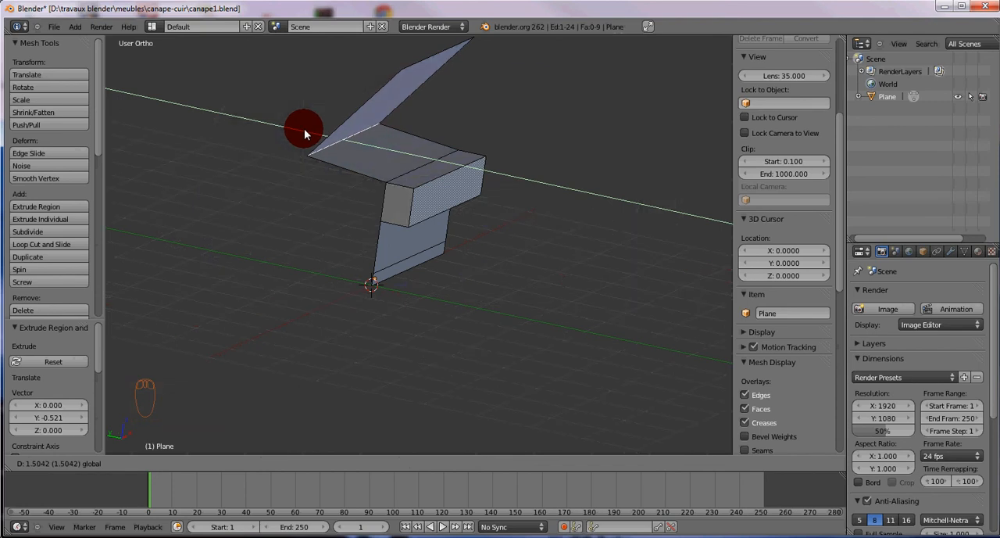
{"action": "left_click", "coordinate": [304, 128]}
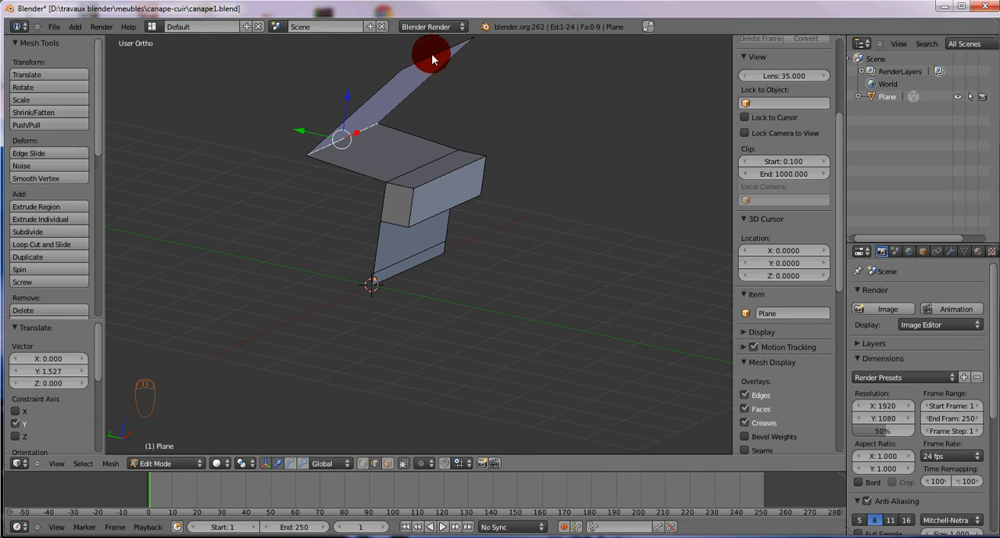
{"action": "key", "text": "ctrl+z"}
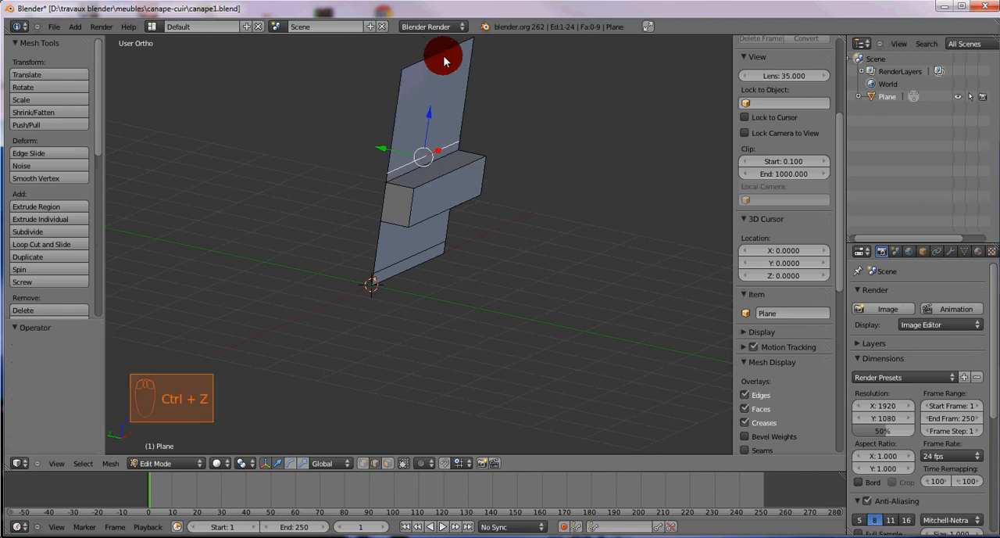
Move the backrest's top and bottom edges together about 1.59 units back along the Y axis
{"action": "key", "text": "ctrl+r"}
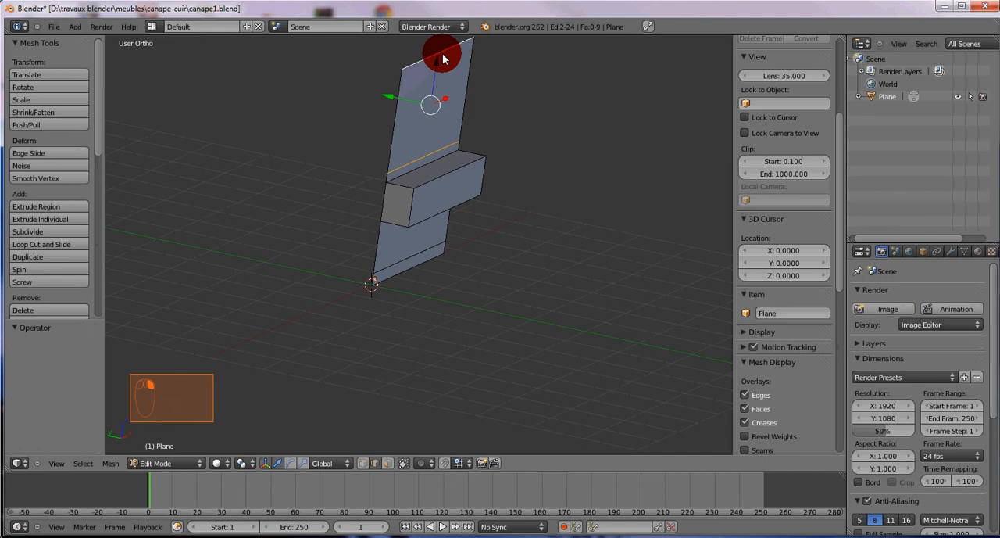
{"action": "left_click", "coordinate": [393, 93]}
{"action": "left_click_drag", "start_coordinate": [386, 96], "coordinate": [305, 86]}
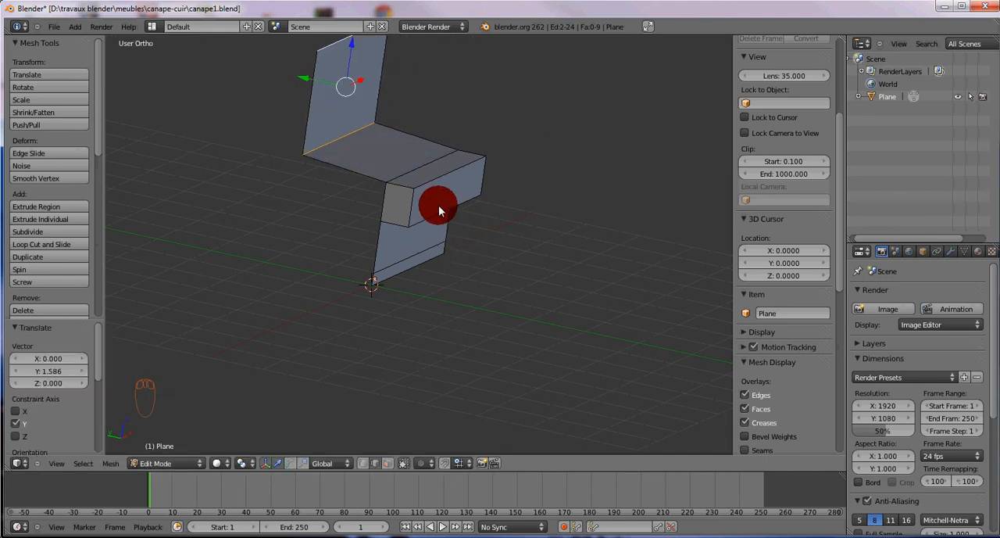
Lower the edge between the seat and the backrest by about 0.27 units along Z
{"action": "middle_click_drag", "start_coordinate": [425, 227], "coordinate": [503, 229]}
{"action": "right_click", "coordinate": [575, 150]}
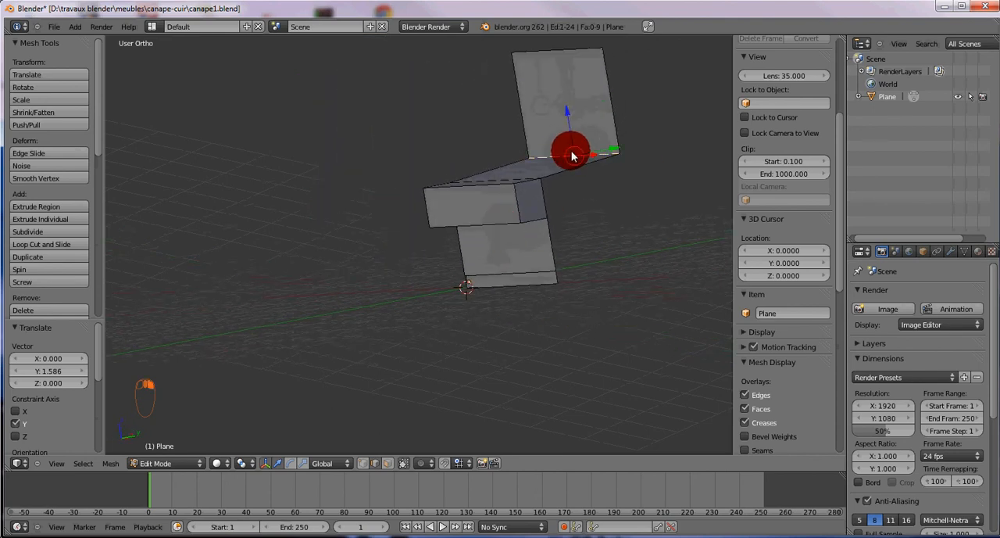
{"action": "left_click_drag", "start_coordinate": [571, 121], "coordinate": [575, 148]}
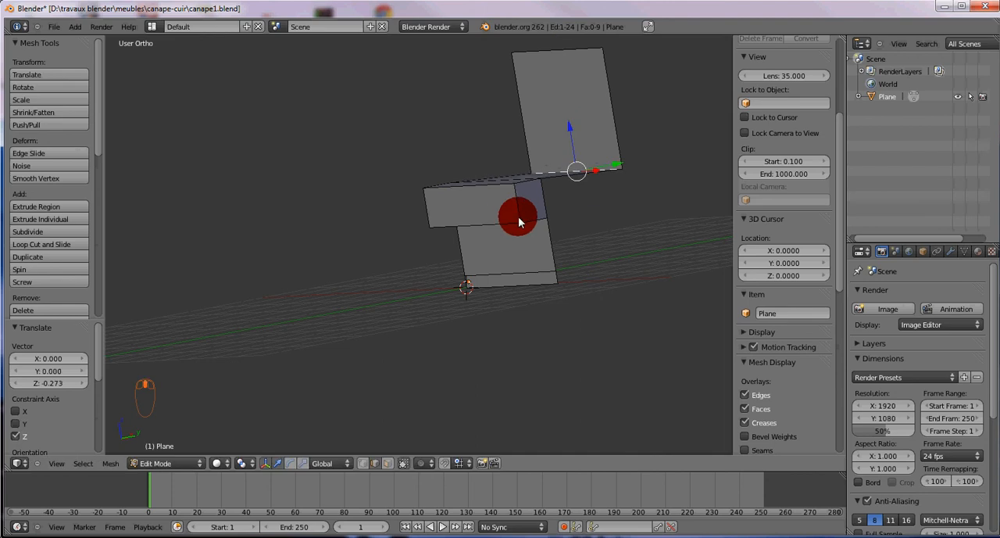
In face selection mode, delete the cushion's small end face on the sofa's centre side
{"action": "middle_click_drag", "start_coordinate": [515, 216], "coordinate": [412, 200]}
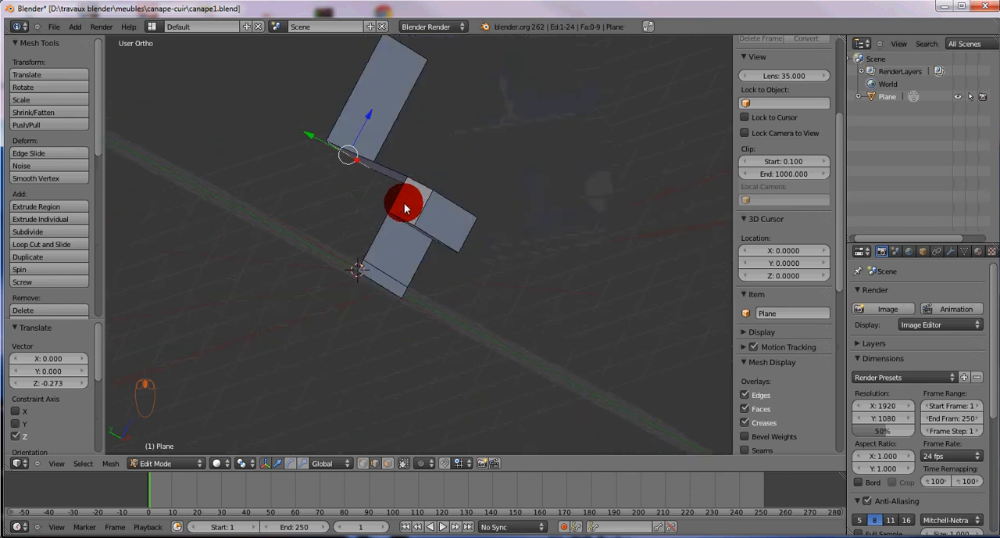
{"action": "key", "text": "ctrl+Tab"}
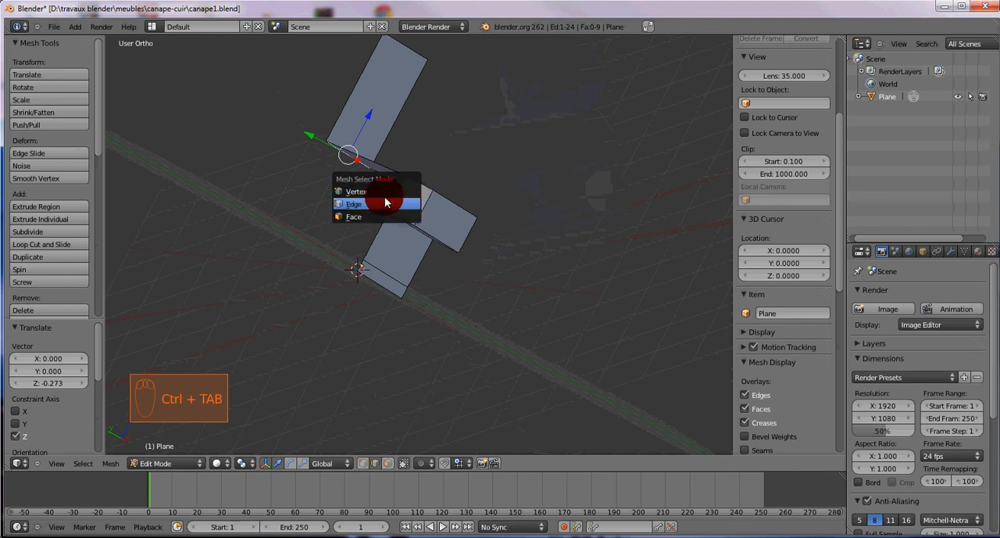
{"action": "left_click", "coordinate": [367, 216]}
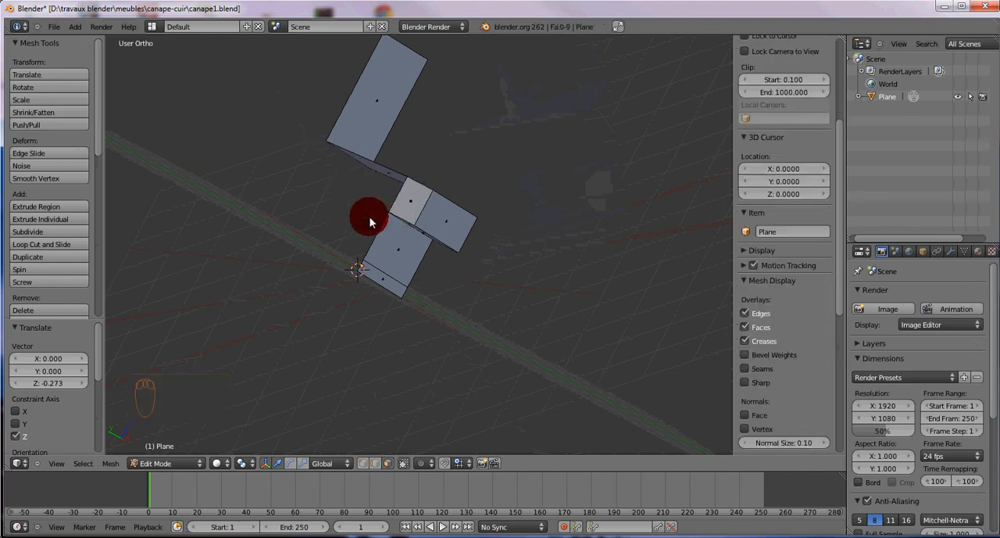
{"action": "middle_click_drag", "start_coordinate": [421, 204], "coordinate": [385, 207]}
{"action": "right_click", "coordinate": [409, 204]}
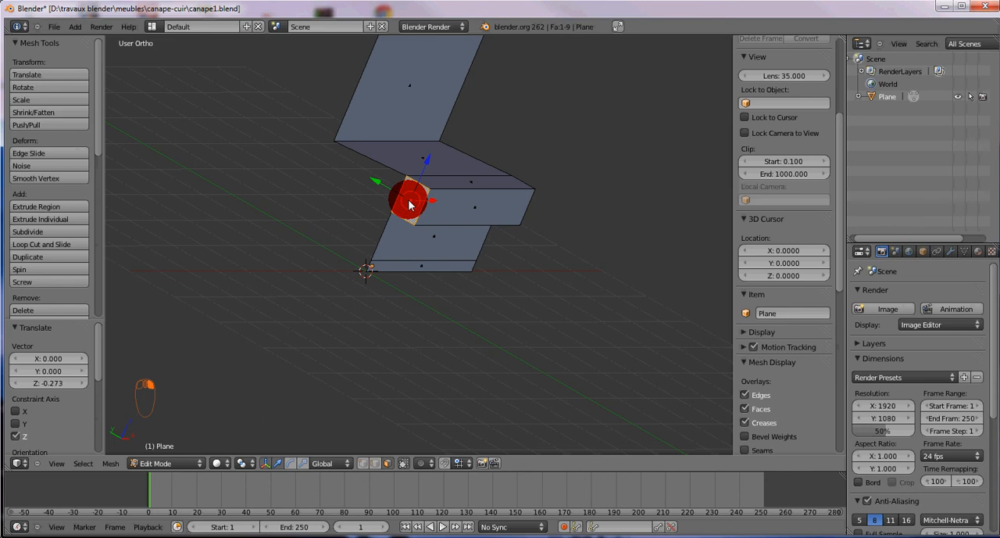
{"action": "key", "text": "x"}
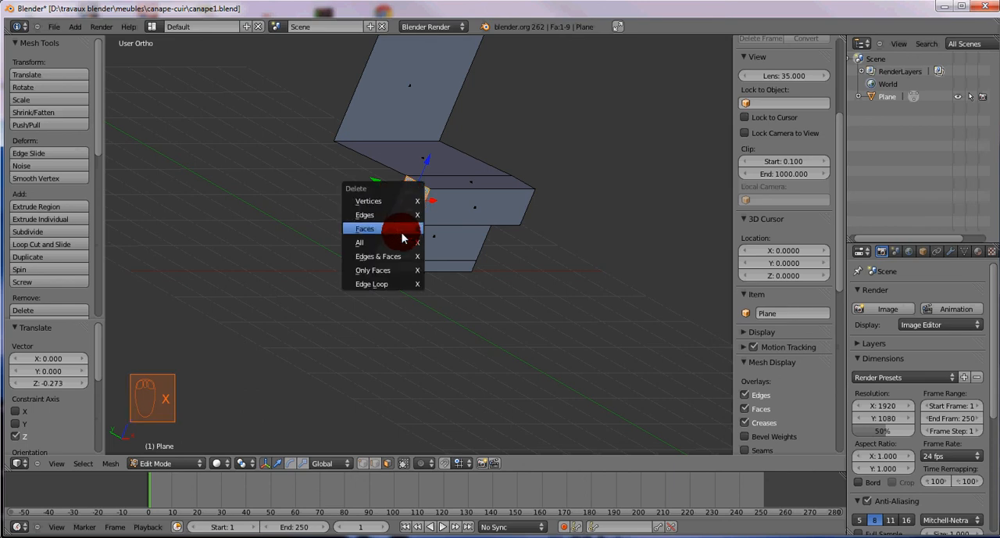
{"action": "left_click", "coordinate": [398, 225]}
Delete the cushion's other small end face, on the armrest side
{"action": "middle_click_drag", "start_coordinate": [486, 212], "coordinate": [553, 173]}
{"action": "right_click", "coordinate": [541, 169]}
{"action": "key", "text": "x"}
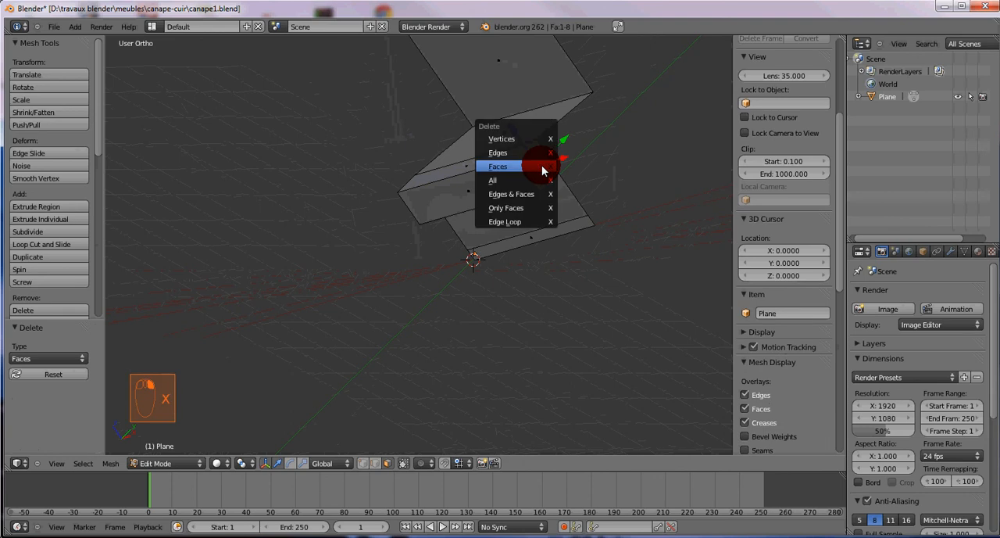
{"action": "left_click", "coordinate": [537, 163]}
{"action": "middle_click_drag", "start_coordinate": [426, 169], "coordinate": [383, 278]}
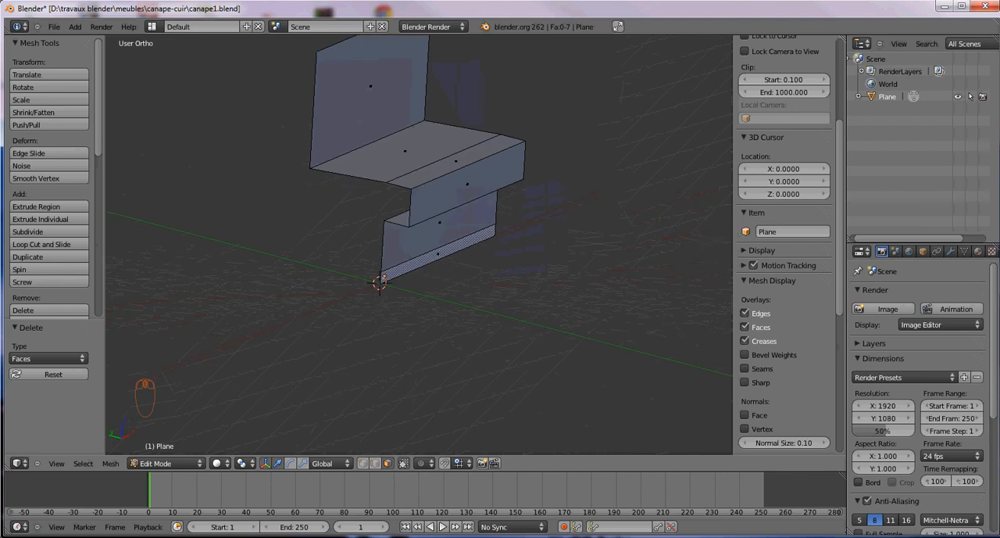